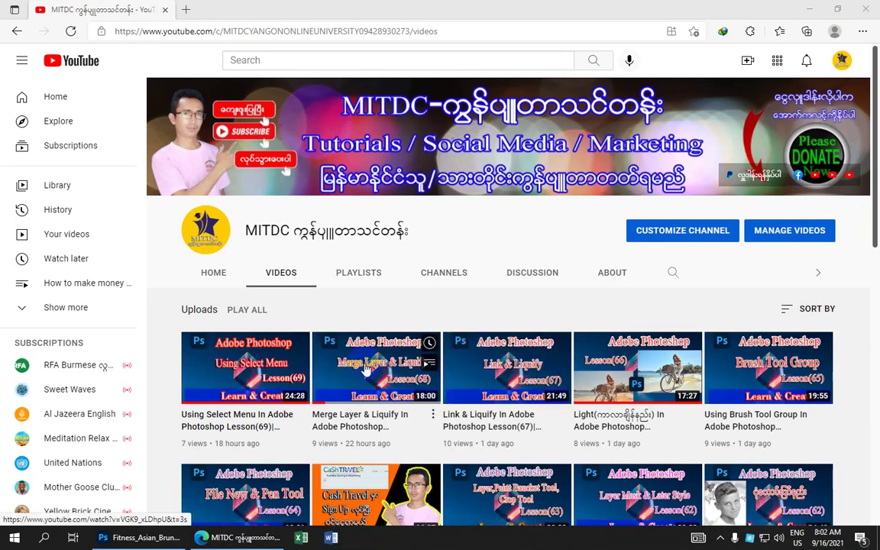
Minimize the Edge window on the YouTube videos page to bring Photoshop forward.
{"action": "left_click", "coordinate": [808, 9]}
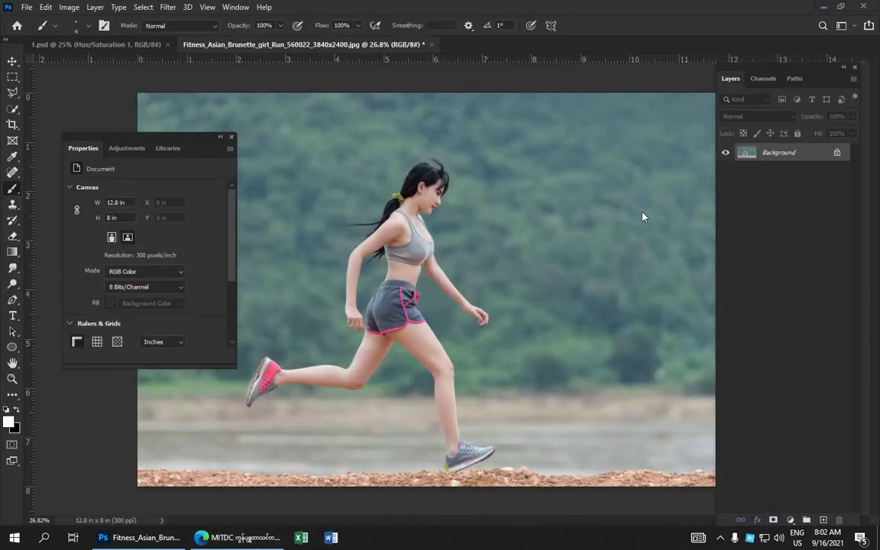
{"action": "left_click", "coordinate": [126, 44]}
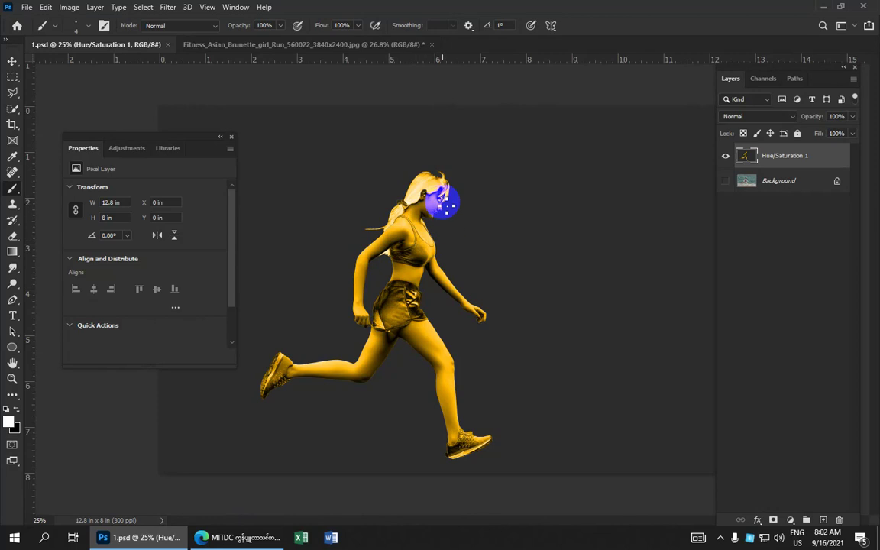
{"action": "left_click", "coordinate": [265, 44]}
{"action": "key", "text": "ctrl+z"}
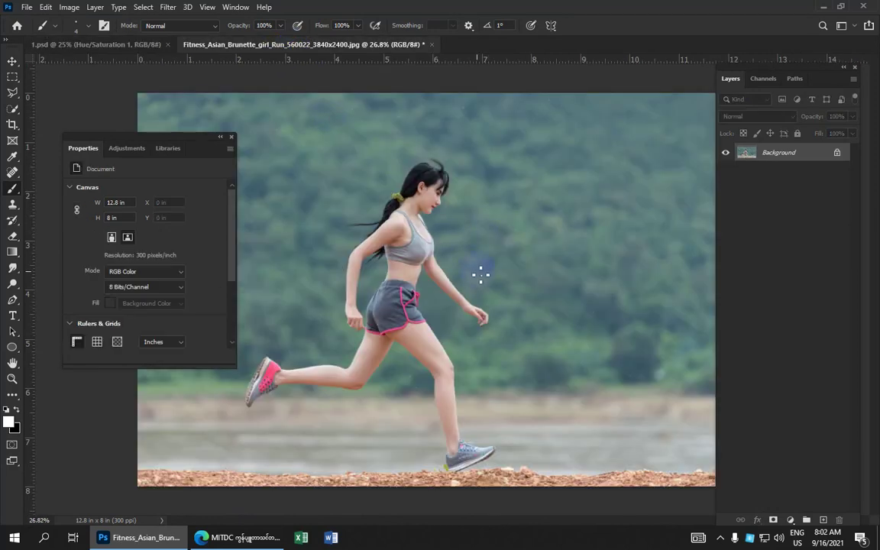
{"action": "left_click", "coordinate": [95, 7]}
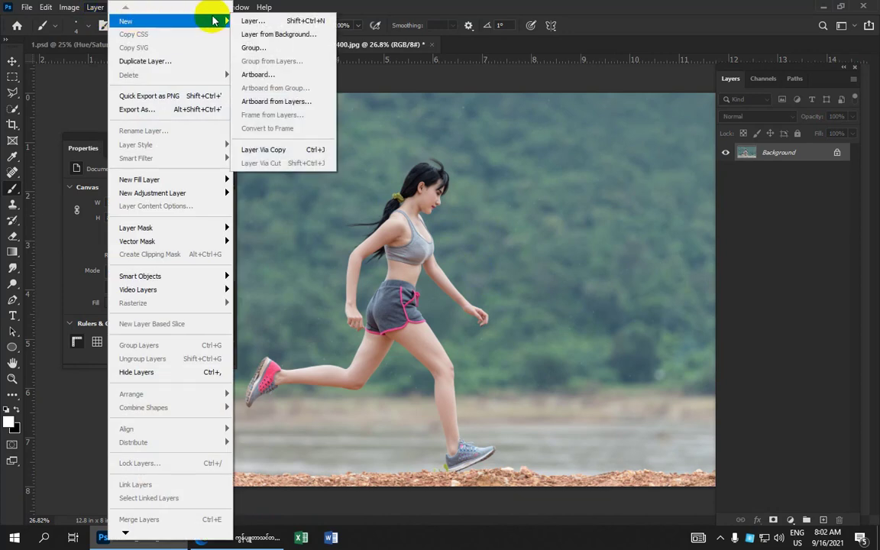
{"action": "mouse_move", "coordinate": [126, 21]}
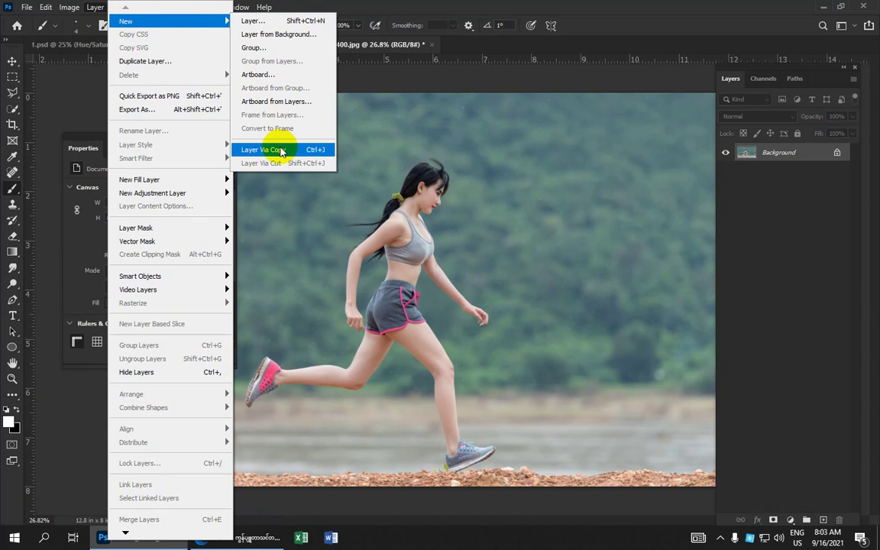
Make Layer 1 via Layer Via Copy, select it, and turn off the Background layer's visibility.
{"action": "left_click", "coordinate": [282, 151]}
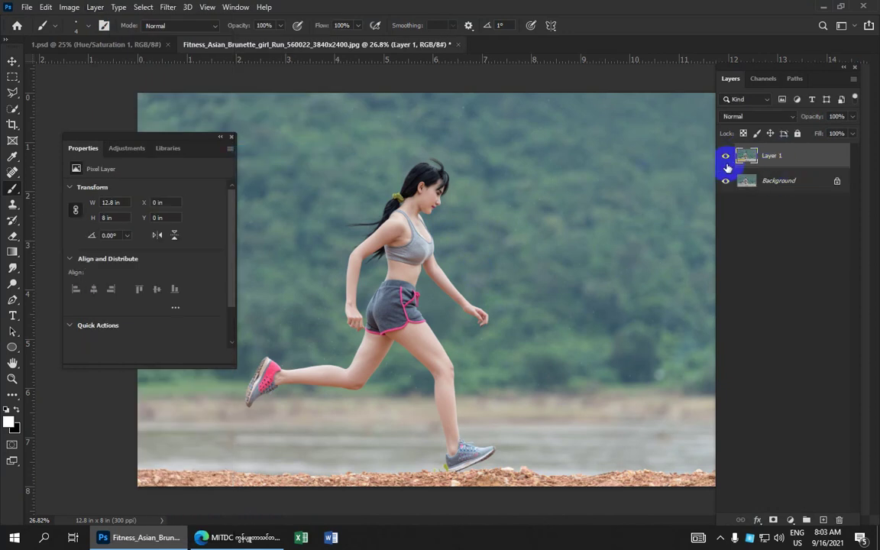
{"action": "left_click", "coordinate": [766, 158]}
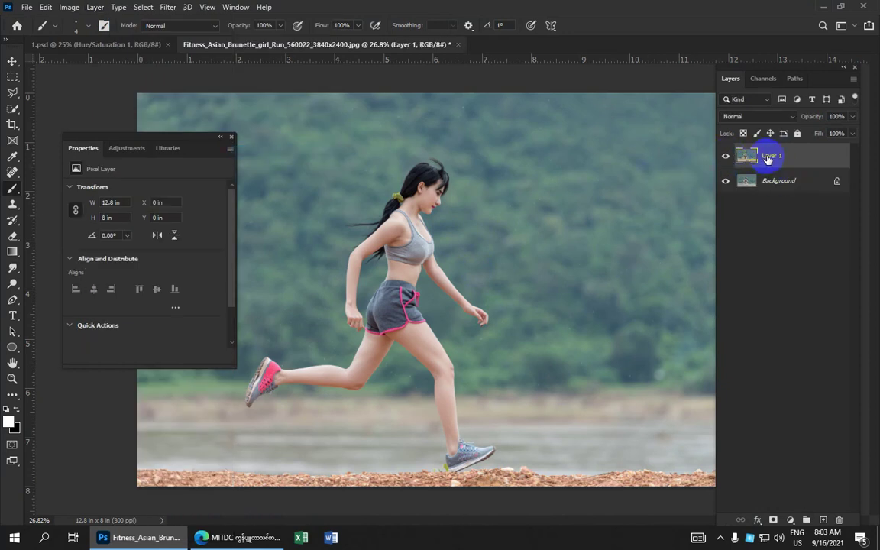
{"action": "left_click", "coordinate": [726, 184]}
{"action": "left_click", "coordinate": [424, 171]}
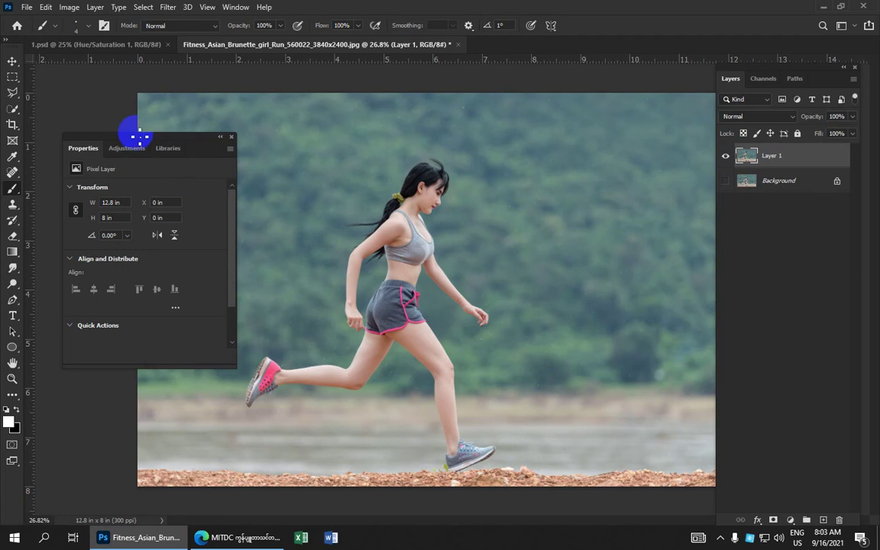
Close and reopen the Properties panel from the Window menu, then scroll to Quick Actions.
{"action": "left_click", "coordinate": [236, 8]}
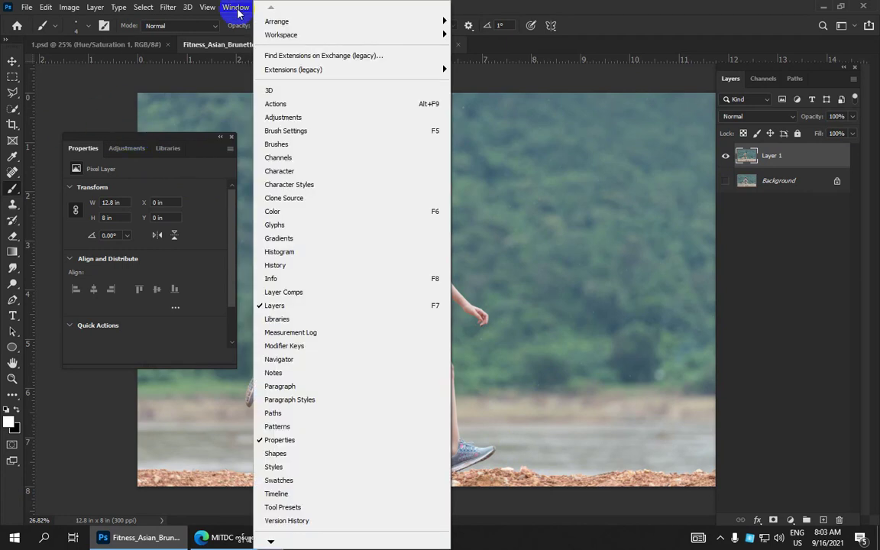
{"action": "left_click", "coordinate": [281, 441]}
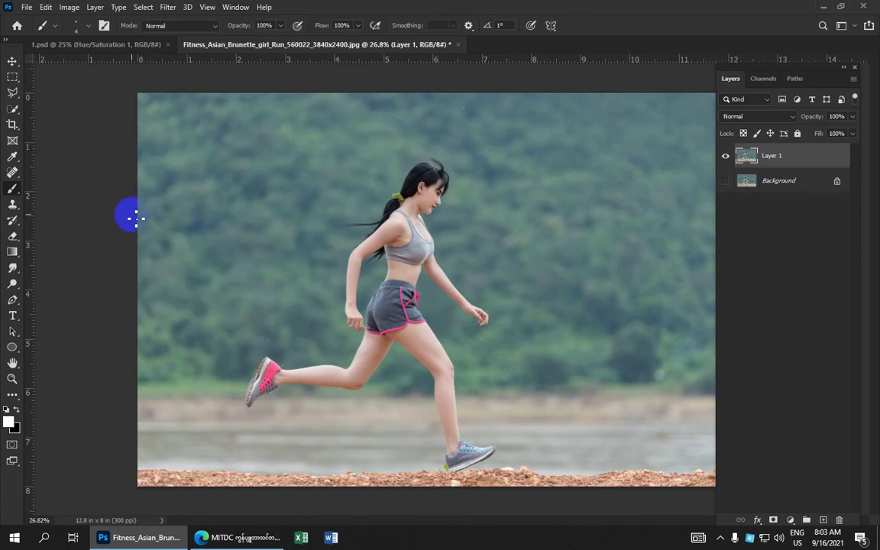
{"action": "left_click", "coordinate": [235, 7]}
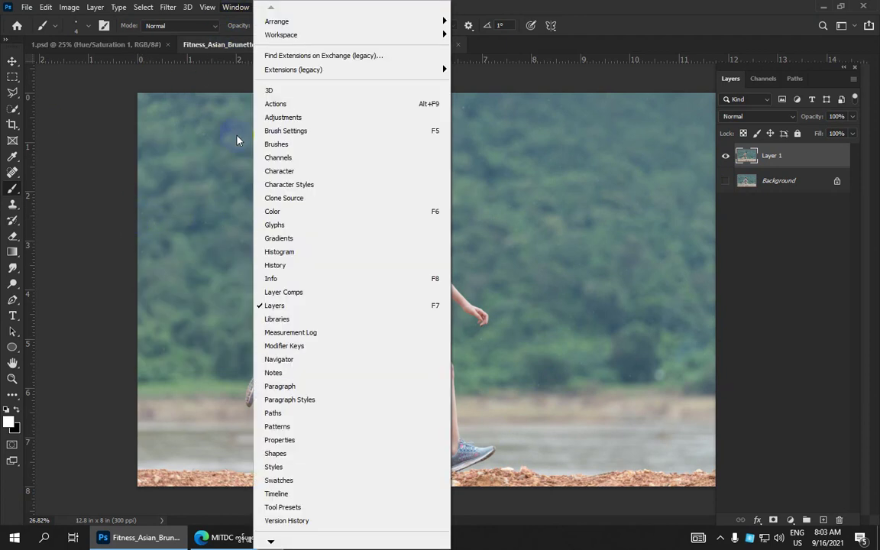
{"action": "left_click", "coordinate": [281, 441]}
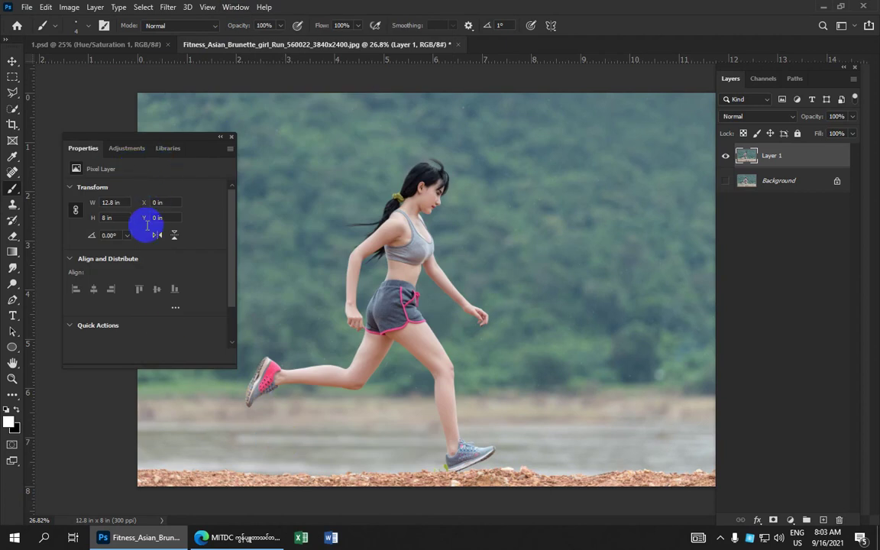
{"action": "scroll", "coordinate": [136, 248], "scroll_direction": "down", "scroll_amount": 2}
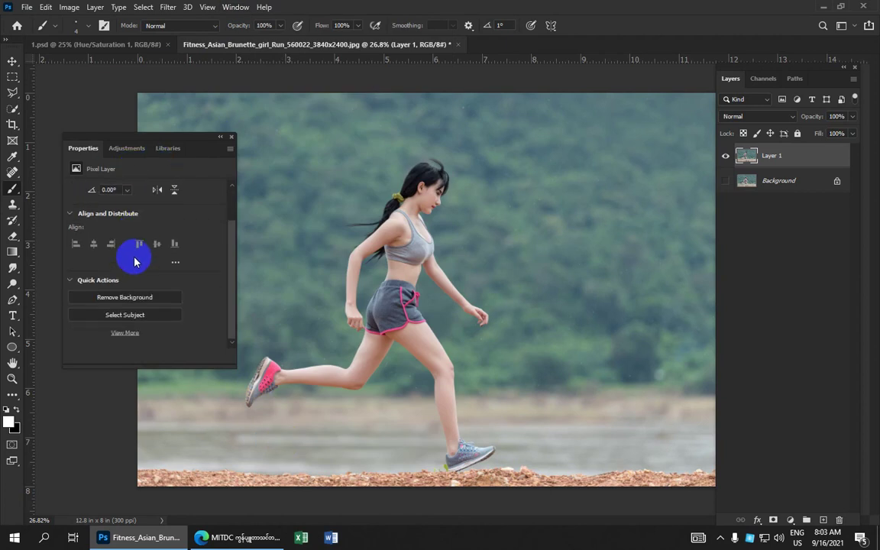
Apply Remove Background to Layer 1, then zoom in and paint the mask edge beside the hand.
{"action": "left_click", "coordinate": [138, 300]}
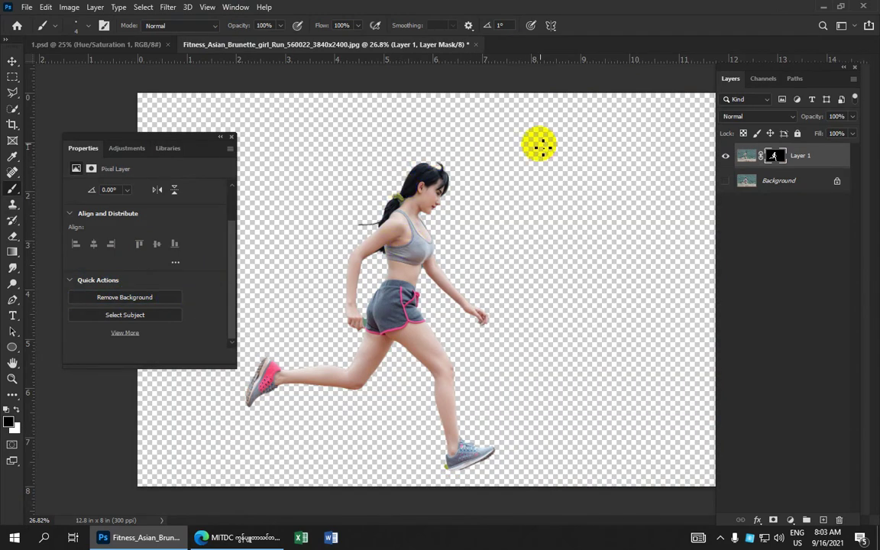
{"action": "scroll", "coordinate": [421, 351], "scroll_direction": "up", "scroll_amount": 1}
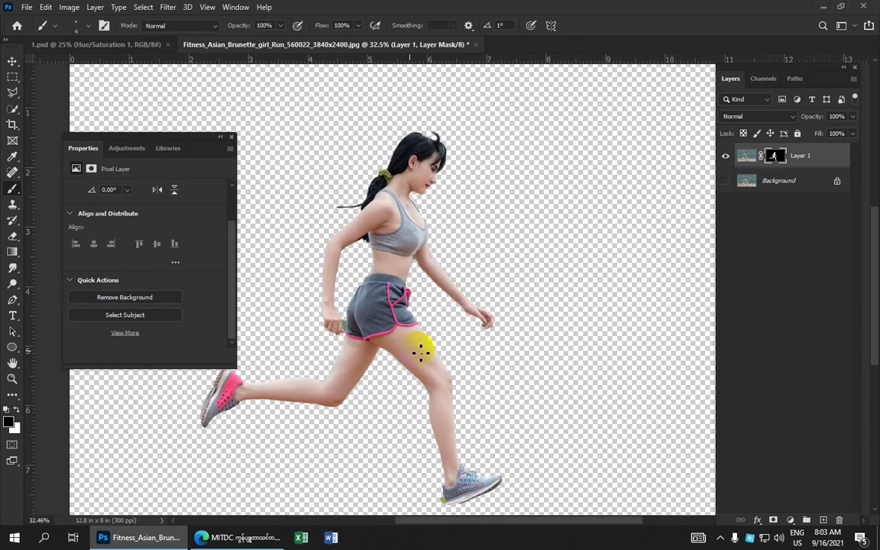
{"action": "scroll", "coordinate": [421, 352], "scroll_direction": "up", "scroll_amount": 2}
{"action": "scroll", "coordinate": [399, 359], "scroll_direction": "up", "scroll_amount": 2}
{"action": "scroll", "coordinate": [381, 340], "scroll_direction": "up", "scroll_amount": 2}
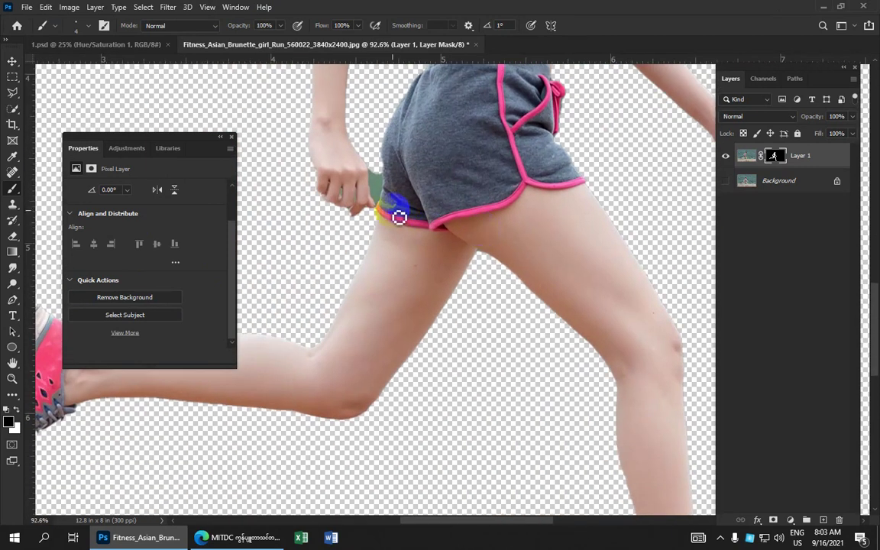
{"action": "left_click_drag", "start_coordinate": [399, 217], "coordinate": [380, 204]}
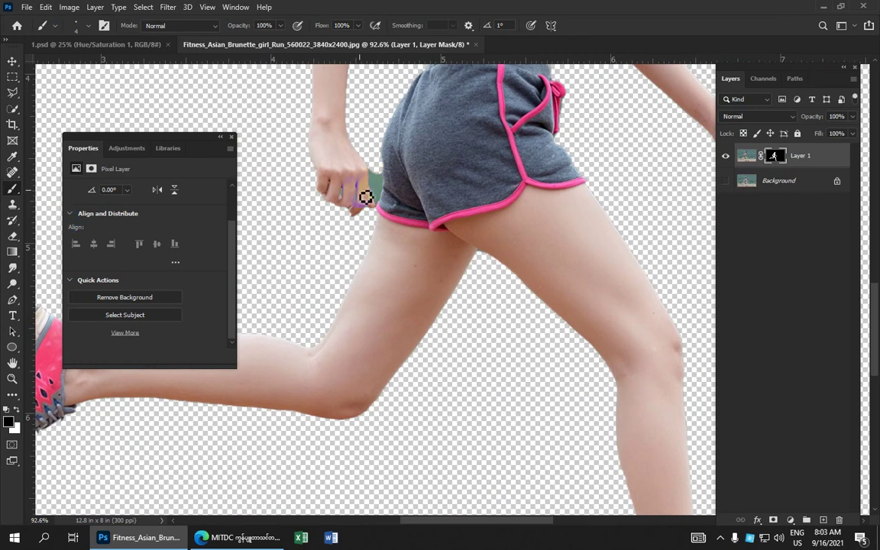
{"action": "right_click", "coordinate": [12, 188]}
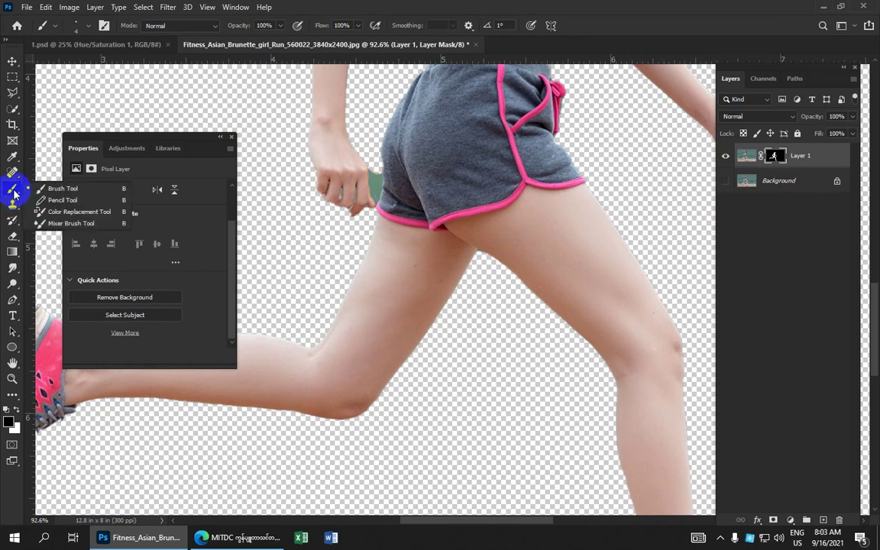
{"action": "left_click", "coordinate": [64, 189]}
{"action": "left_click", "coordinate": [10, 421]}
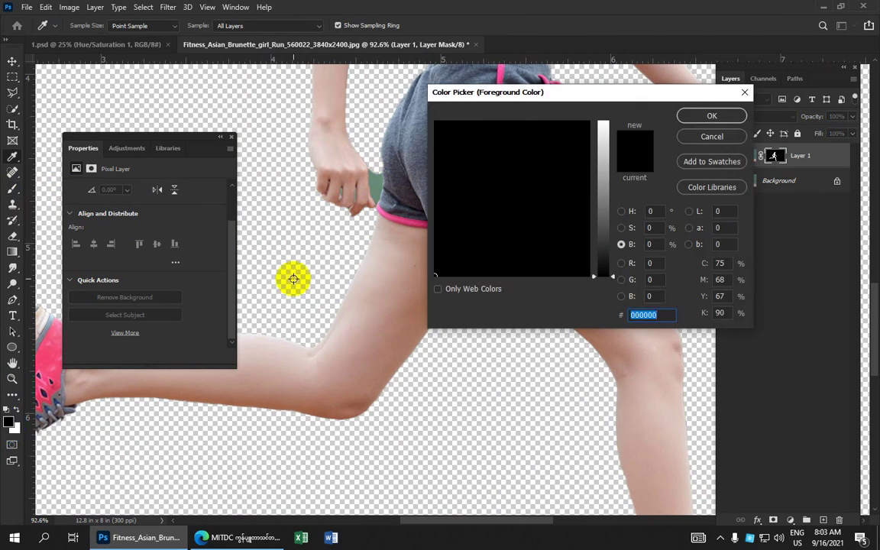
{"action": "left_click", "coordinate": [601, 290]}
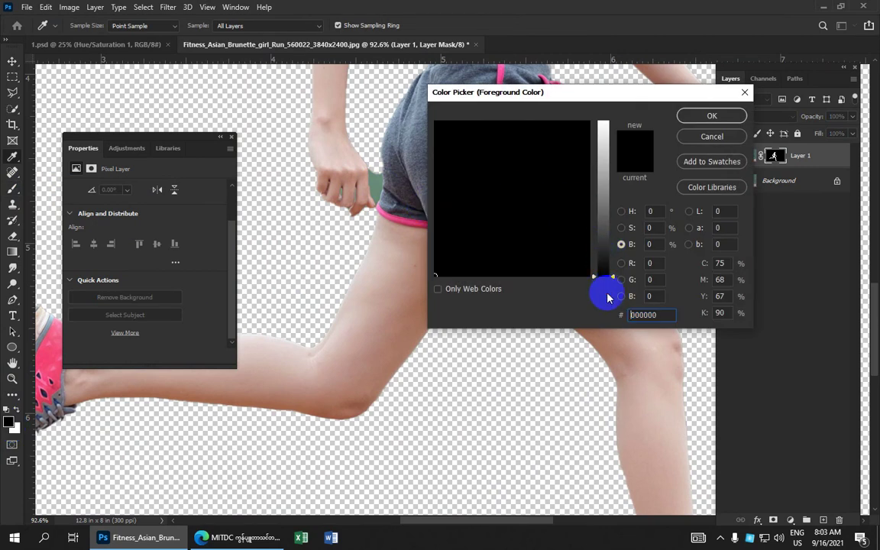
{"action": "left_click", "coordinate": [709, 117]}
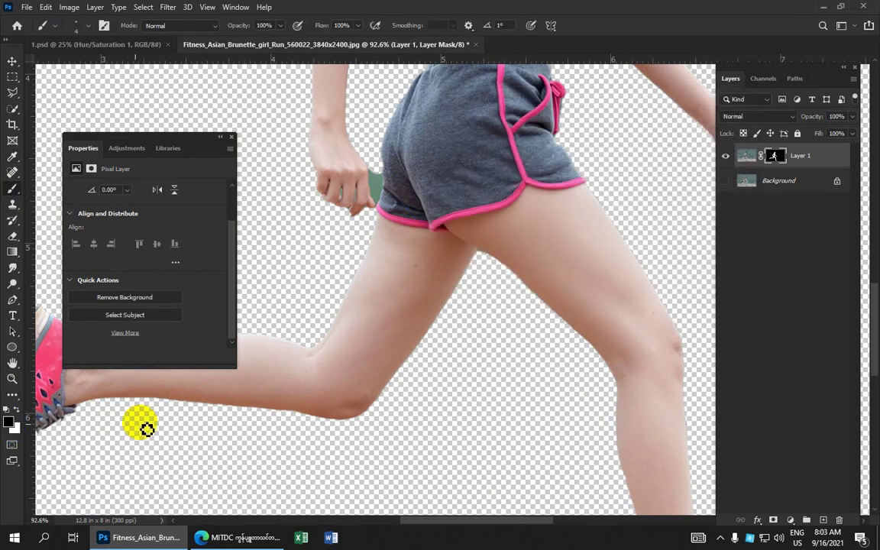
{"action": "left_click", "coordinate": [15, 429]}
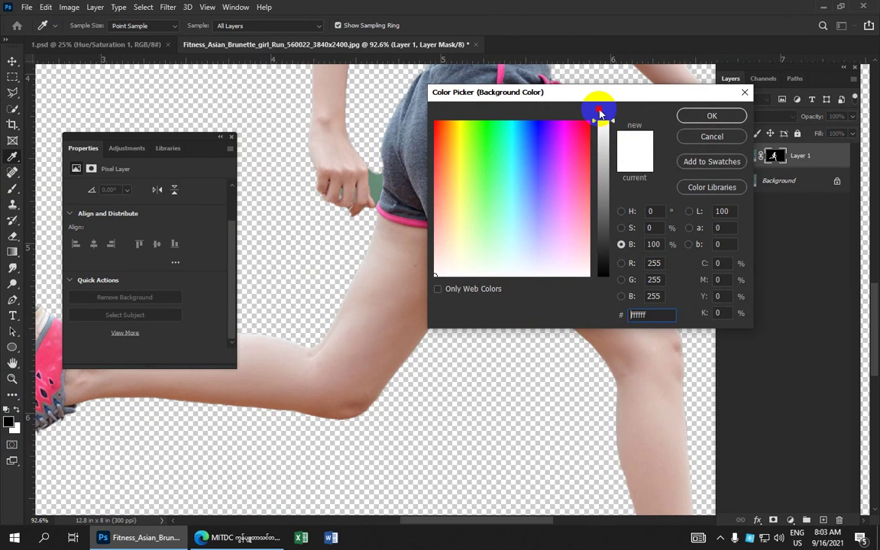
{"action": "left_click", "coordinate": [699, 114]}
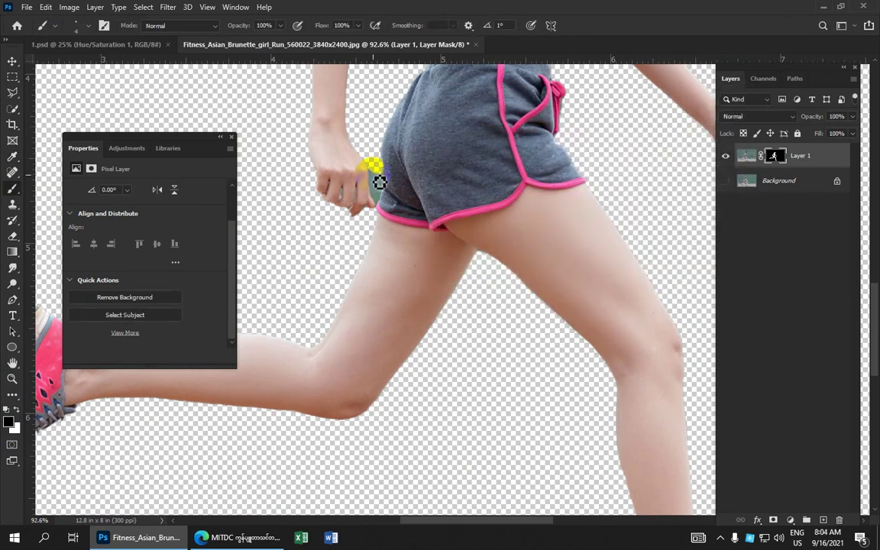
Paint black on Layer 1's mask to clear the green fringe between the fist and shorts.
{"action": "scroll", "coordinate": [380, 182], "scroll_direction": "up", "scroll_amount": 3}
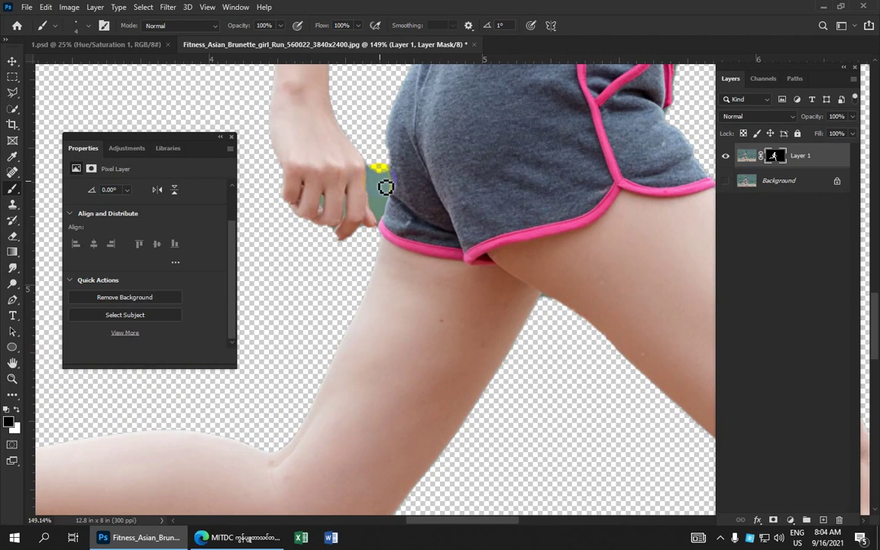
{"action": "left_click_drag", "start_coordinate": [385, 189], "coordinate": [384, 197]}
{"action": "left_click", "coordinate": [779, 158]}
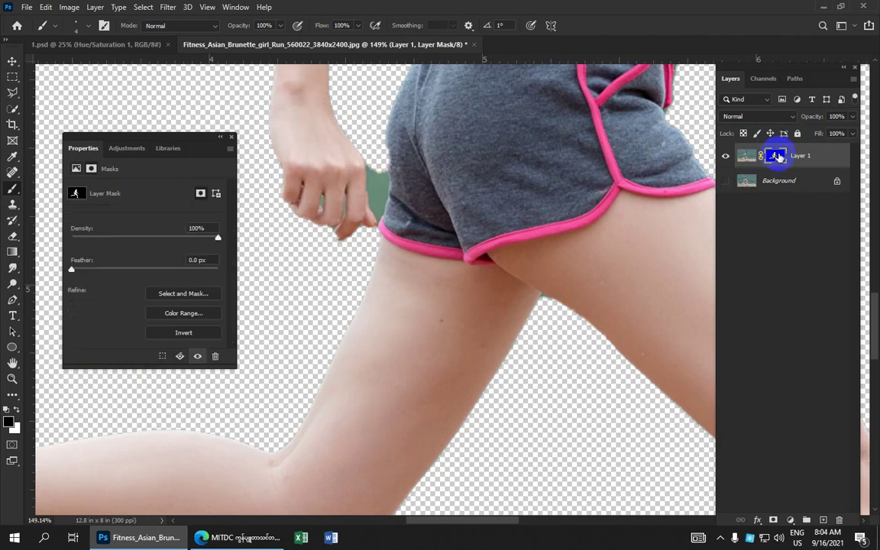
{"action": "left_click", "coordinate": [747, 155]}
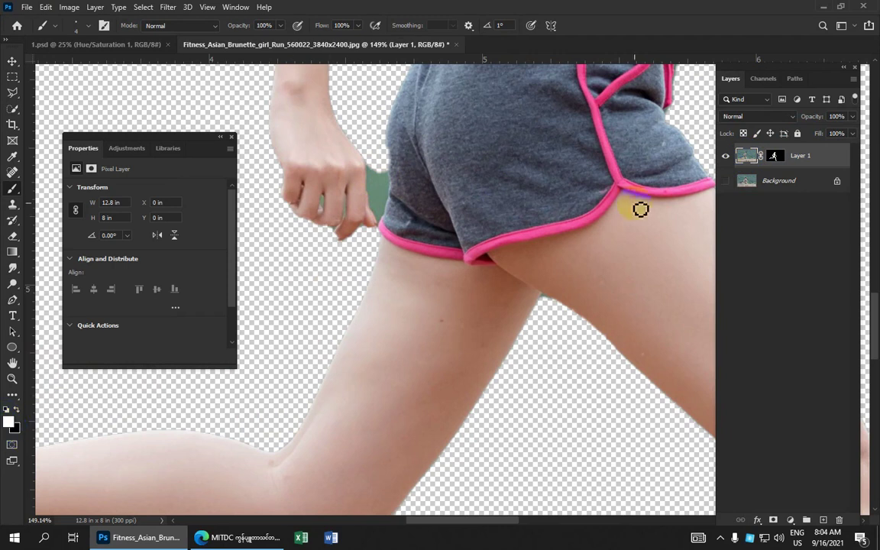
{"action": "left_click", "coordinate": [776, 158]}
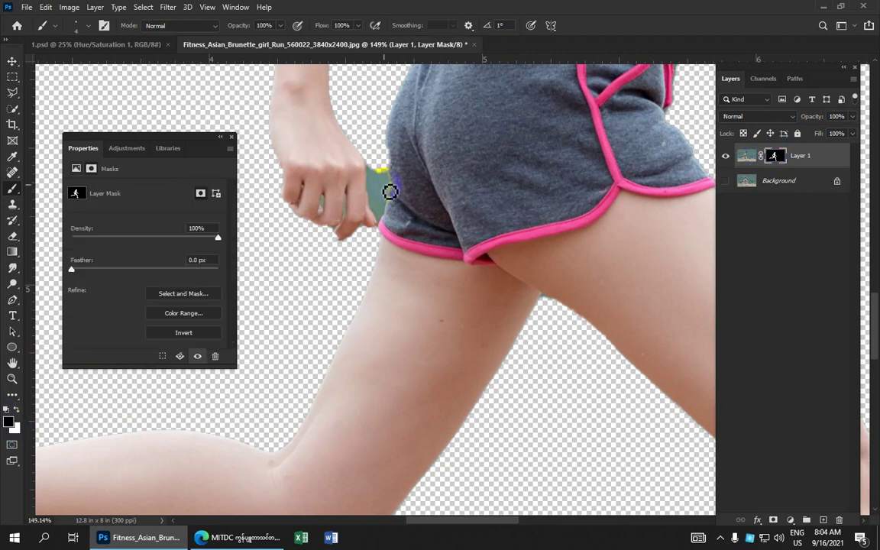
{"action": "scroll", "coordinate": [384, 180], "scroll_direction": "up", "scroll_amount": 1}
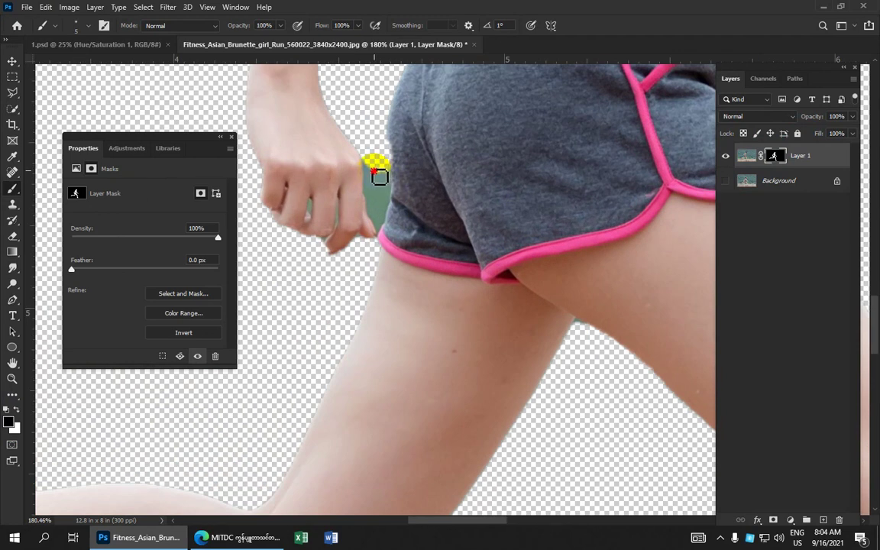
{"action": "mouse_move", "coordinate": [388, 194]}
{"action": "left_mouse_down"}
{"action": "mouse_move", "coordinate": [388, 179]}
{"action": "mouse_move", "coordinate": [378, 185]}
{"action": "mouse_move", "coordinate": [384, 192]}
{"action": "left_mouse_up"}
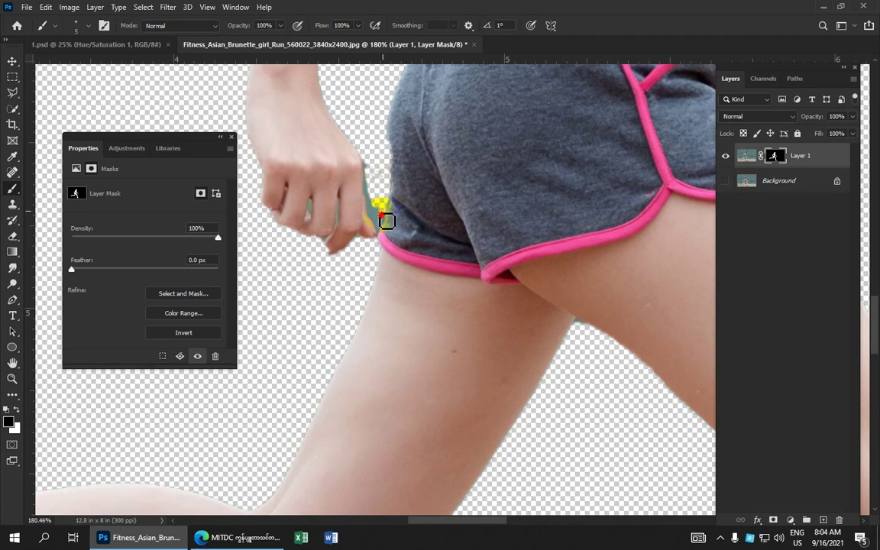
{"action": "scroll", "coordinate": [383, 223], "scroll_direction": "up", "scroll_amount": 5}
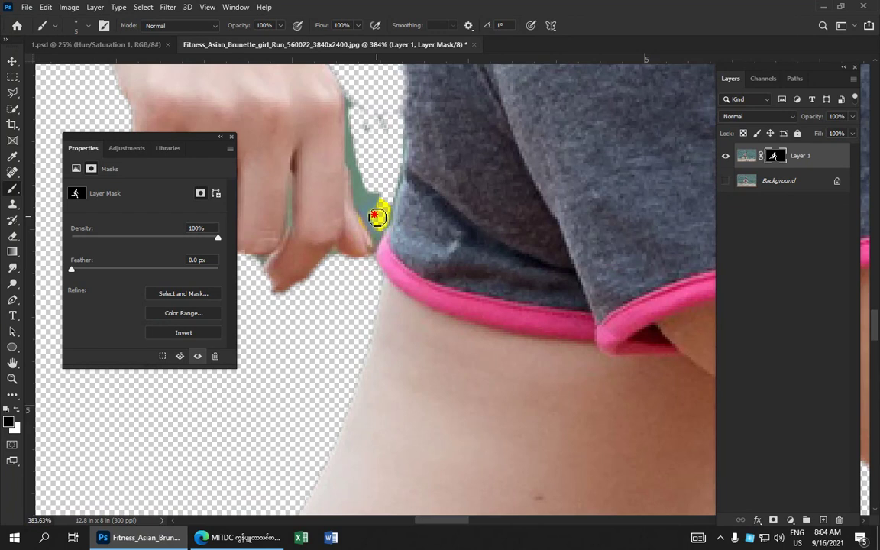
{"action": "mouse_move", "coordinate": [377, 217]}
{"action": "left_mouse_down"}
{"action": "mouse_move", "coordinate": [357, 159]}
{"action": "mouse_move", "coordinate": [353, 104]}
{"action": "mouse_move", "coordinate": [379, 134]}
{"action": "mouse_move", "coordinate": [373, 141]}
{"action": "mouse_move", "coordinate": [386, 134]}
{"action": "mouse_move", "coordinate": [395, 168]}
{"action": "mouse_move", "coordinate": [388, 196]}
{"action": "mouse_move", "coordinate": [365, 188]}
{"action": "mouse_move", "coordinate": [378, 227]}
{"action": "mouse_move", "coordinate": [356, 158]}
{"action": "mouse_move", "coordinate": [396, 191]}
{"action": "mouse_move", "coordinate": [373, 197]}
{"action": "mouse_move", "coordinate": [434, 188]}
{"action": "left_mouse_up"}
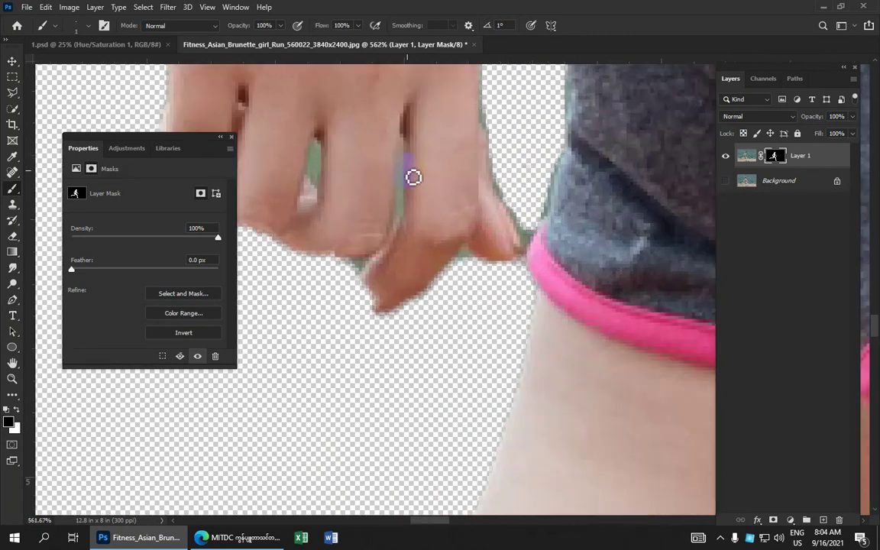
At about 822% zoom, mask the green out of the finger gaps, then zoom back out.
{"action": "scroll", "coordinate": [411, 177], "scroll_direction": "up", "scroll_amount": 3}
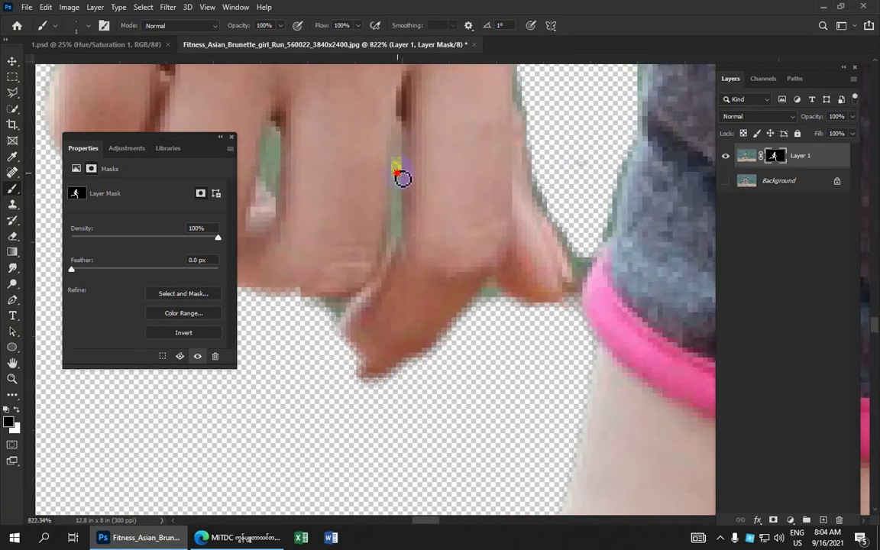
{"action": "left_click_drag", "start_coordinate": [398, 184], "coordinate": [402, 238]}
{"action": "mouse_move", "coordinate": [346, 312]}
{"action": "left_mouse_down"}
{"action": "mouse_move", "coordinate": [334, 312]}
{"action": "mouse_move", "coordinate": [342, 310]}
{"action": "mouse_move", "coordinate": [327, 298]}
{"action": "left_mouse_up"}
{"action": "scroll", "coordinate": [317, 258], "scroll_direction": "left", "scroll_amount": 3}
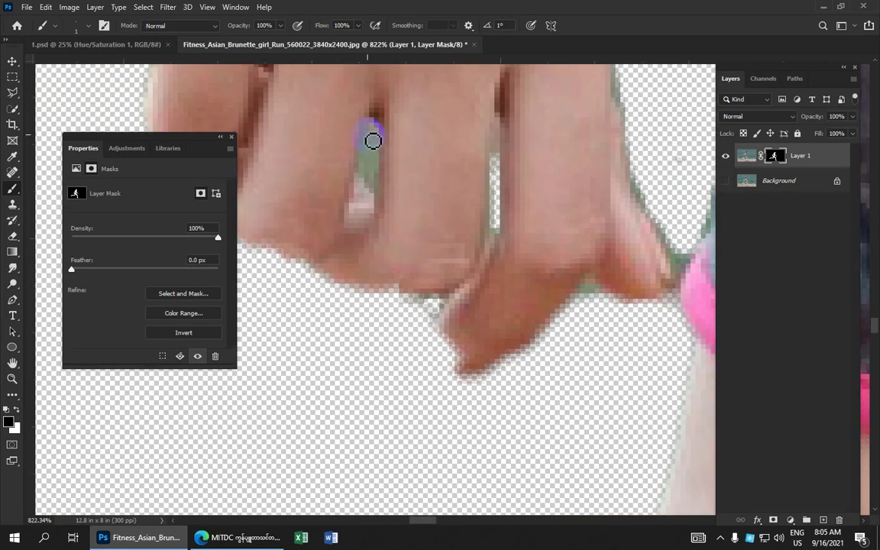
{"action": "mouse_move", "coordinate": [373, 141]}
{"action": "left_mouse_down"}
{"action": "mouse_move", "coordinate": [372, 198]}
{"action": "mouse_move", "coordinate": [379, 145]}
{"action": "mouse_move", "coordinate": [382, 202]}
{"action": "mouse_move", "coordinate": [369, 149]}
{"action": "mouse_move", "coordinate": [369, 180]}
{"action": "mouse_move", "coordinate": [344, 141]}
{"action": "left_mouse_up"}
{"action": "scroll", "coordinate": [343, 141], "scroll_direction": "down", "scroll_amount": 3}
{"action": "scroll", "coordinate": [487, 222], "scroll_direction": "down", "scroll_amount": 2}
{"action": "scroll", "coordinate": [462, 203], "scroll_direction": "down", "scroll_amount": 2}
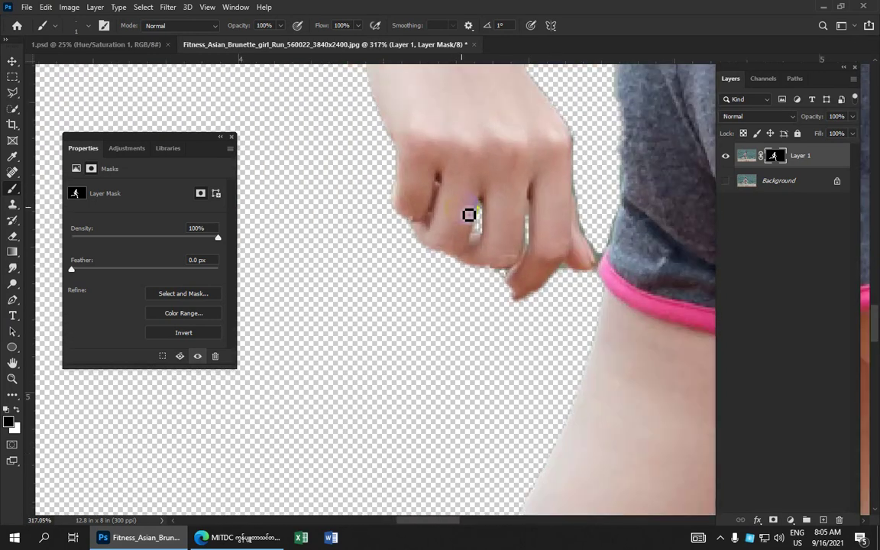
{"action": "scroll", "coordinate": [469, 214], "scroll_direction": "down", "scroll_amount": 2}
{"action": "scroll", "coordinate": [471, 208], "scroll_direction": "down", "scroll_amount": 2}
{"action": "scroll", "coordinate": [470, 208], "scroll_direction": "down", "scroll_amount": 1}
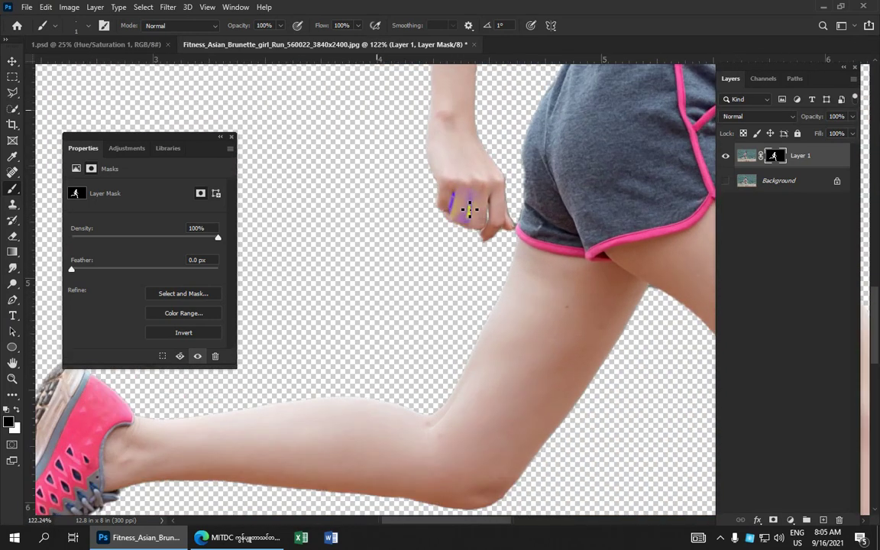
{"action": "scroll", "coordinate": [467, 208], "scroll_direction": "down", "scroll_amount": 2}
{"action": "scroll", "coordinate": [350, 359], "scroll_direction": "down", "scroll_amount": 1}
{"action": "scroll", "coordinate": [306, 382], "scroll_direction": "up", "scroll_amount": 4}
Pan down to the shoe and mask the grey inside the lace loop and above it by the ankle.
{"action": "scroll", "coordinate": [368, 308], "scroll_direction": "down", "scroll_amount": 2}
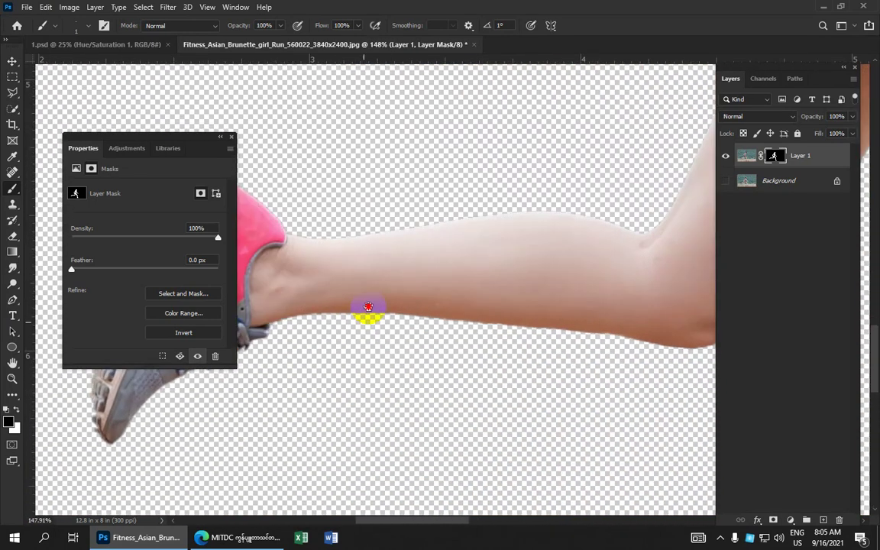
{"action": "mouse_move", "coordinate": [369, 307]}
{"action": "left_mouse_down"}
{"action": "mouse_move", "coordinate": [448, 383]}
{"action": "mouse_move", "coordinate": [271, 350]}
{"action": "mouse_move", "coordinate": [165, 401]}
{"action": "left_mouse_up"}
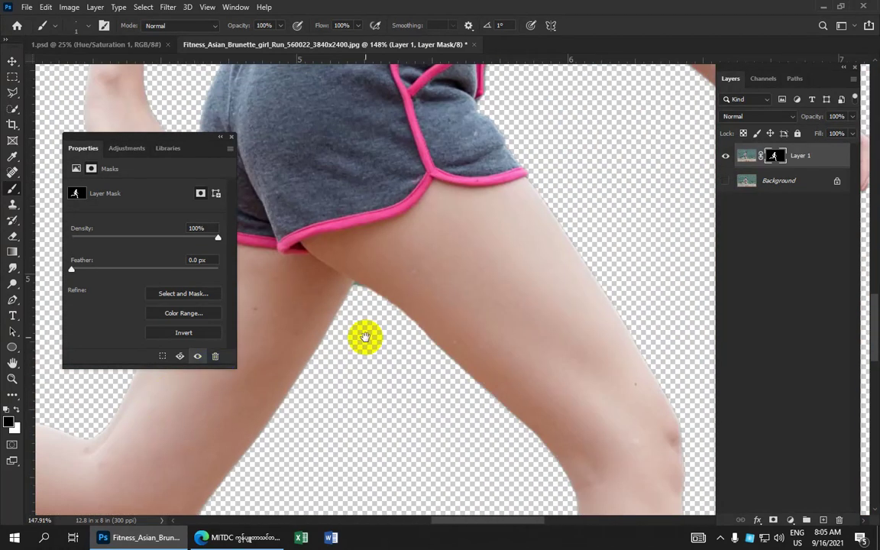
{"action": "left_click_drag", "start_coordinate": [365, 336], "coordinate": [252, 354]}
{"action": "left_click_drag", "start_coordinate": [334, 354], "coordinate": [325, 347]}
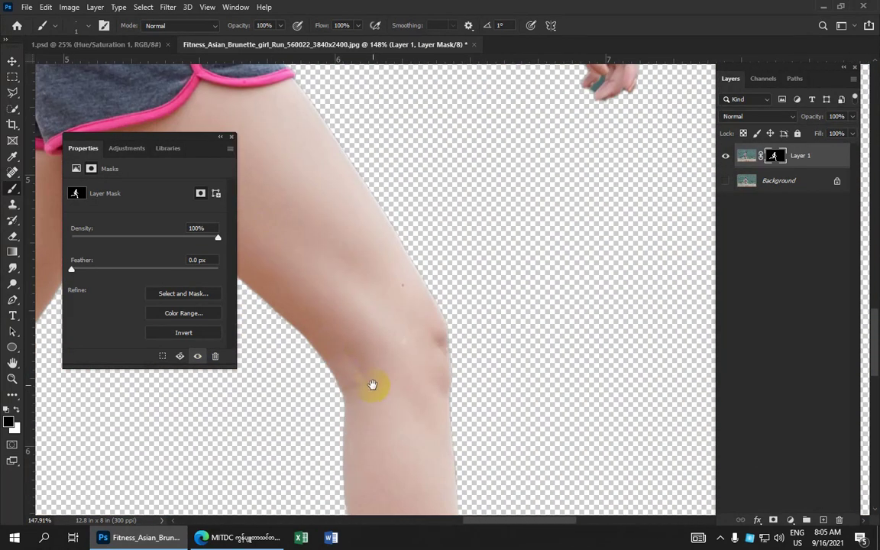
{"action": "left_click_drag", "start_coordinate": [372, 384], "coordinate": [347, 212]}
{"action": "mouse_move", "coordinate": [356, 458]}
{"action": "left_mouse_down"}
{"action": "mouse_move", "coordinate": [355, 346]}
{"action": "mouse_move", "coordinate": [365, 330]}
{"action": "left_mouse_up"}
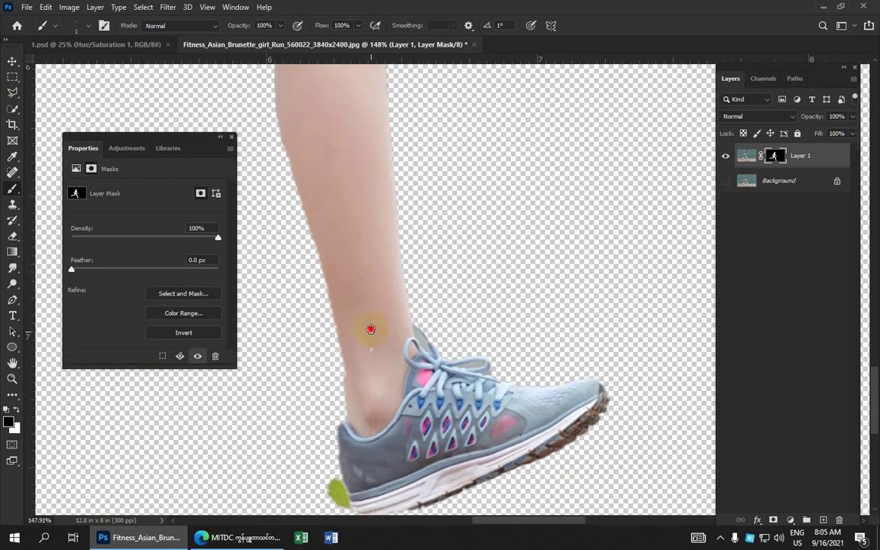
{"action": "left_click_drag", "start_coordinate": [369, 328], "coordinate": [359, 279]}
{"action": "left_click_drag", "start_coordinate": [419, 353], "coordinate": [376, 341]}
{"action": "scroll", "coordinate": [390, 344], "scroll_direction": "up", "scroll_amount": 2}
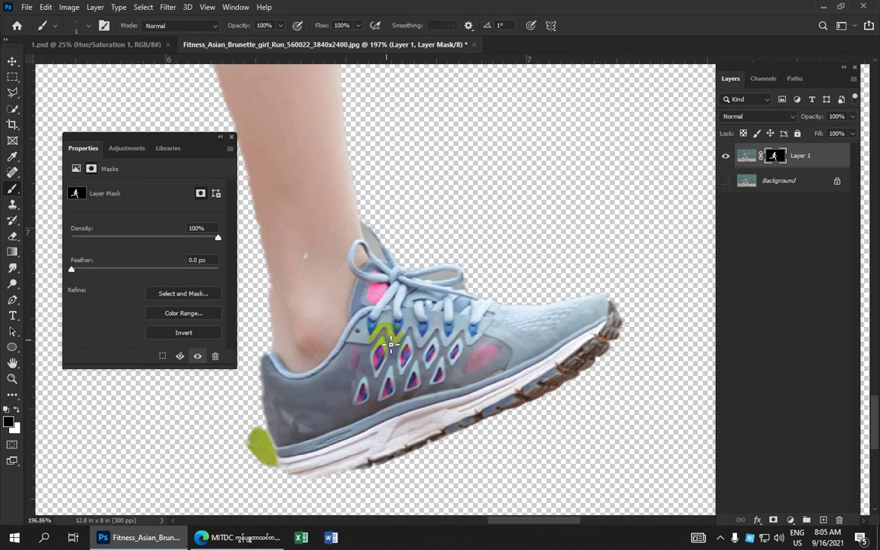
{"action": "scroll", "coordinate": [409, 302], "scroll_direction": "up", "scroll_amount": 2}
{"action": "scroll", "coordinate": [446, 279], "scroll_direction": "up", "scroll_amount": 2}
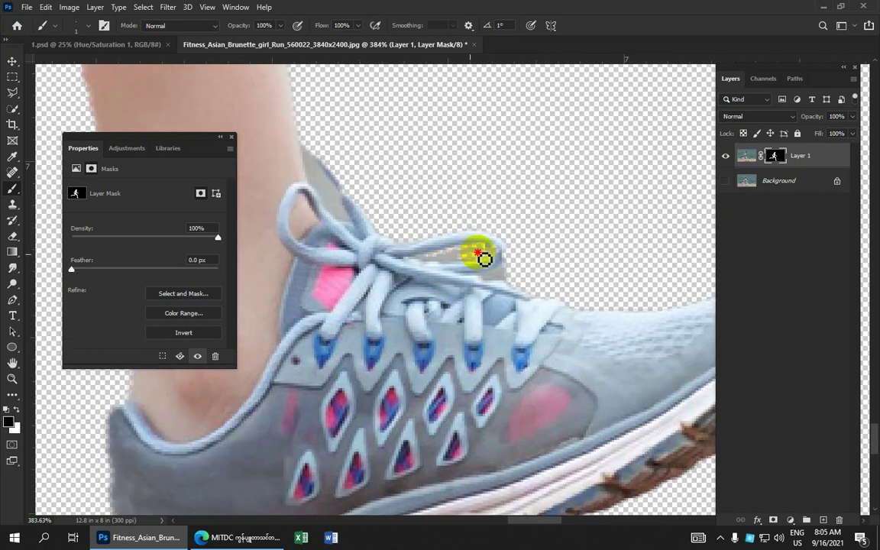
{"action": "mouse_move", "coordinate": [473, 255]}
{"action": "left_mouse_down"}
{"action": "mouse_move", "coordinate": [487, 257]}
{"action": "mouse_move", "coordinate": [444, 262]}
{"action": "mouse_move", "coordinate": [465, 258]}
{"action": "mouse_move", "coordinate": [511, 275]}
{"action": "left_mouse_up"}
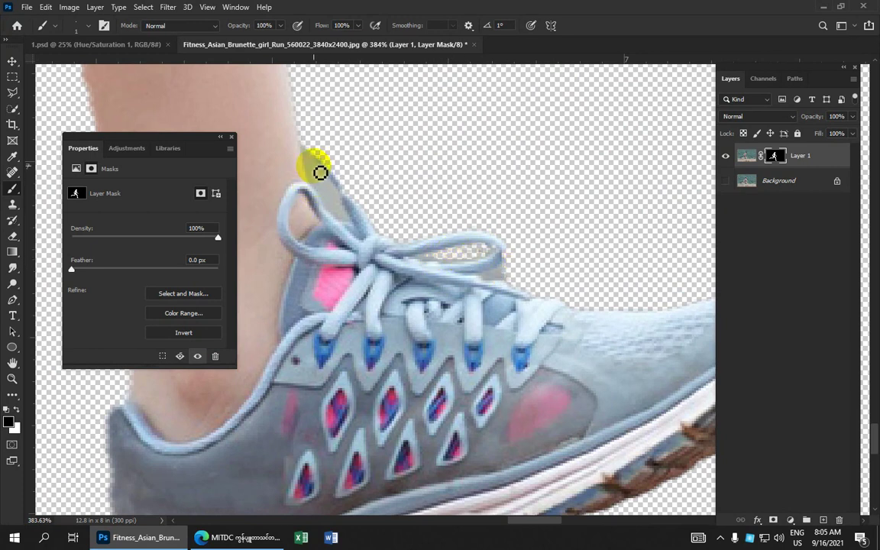
{"action": "mouse_move", "coordinate": [334, 197]}
{"action": "left_mouse_down"}
{"action": "mouse_move", "coordinate": [342, 212]}
{"action": "mouse_move", "coordinate": [312, 172]}
{"action": "mouse_move", "coordinate": [328, 198]}
{"action": "left_mouse_up"}
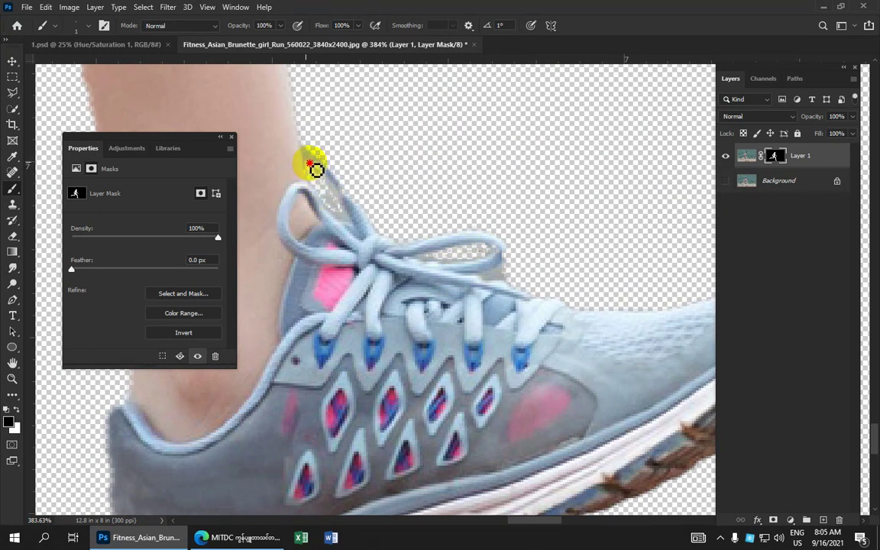
{"action": "left_click_drag", "start_coordinate": [315, 168], "coordinate": [334, 213]}
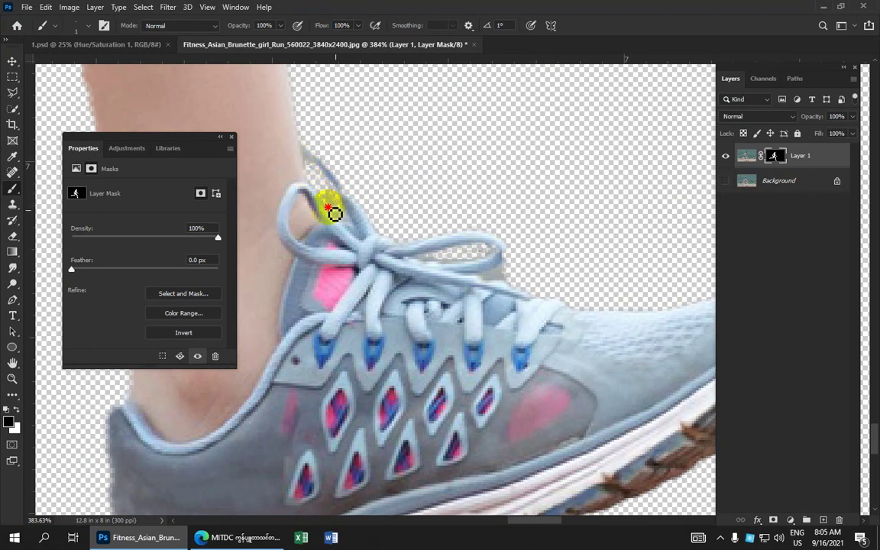
Enlarge the brush to size 2 and mask the background beside the lace loops.
{"action": "scroll", "coordinate": [336, 216], "scroll_direction": "up", "scroll_amount": 1}
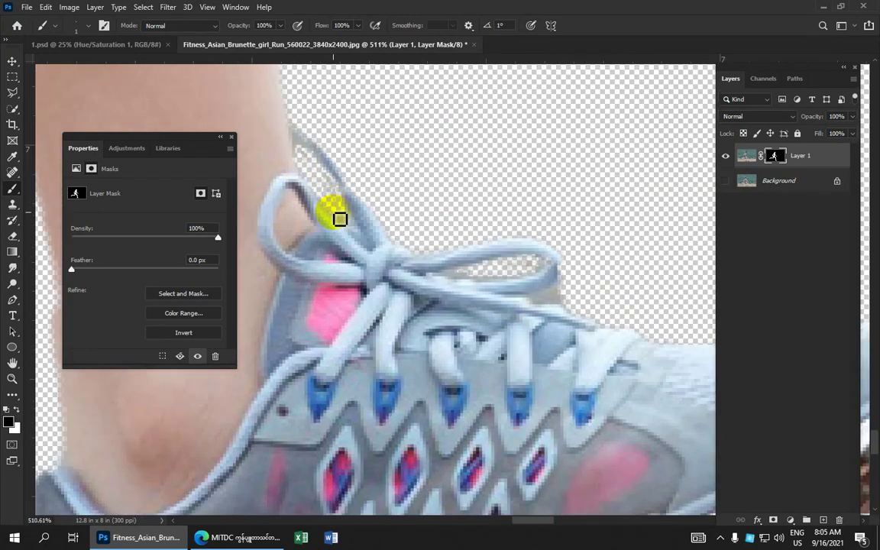
{"action": "key", "text": "]"}
{"action": "mouse_move", "coordinate": [341, 217]}
{"action": "left_mouse_down"}
{"action": "mouse_move", "coordinate": [350, 220]}
{"action": "mouse_move", "coordinate": [333, 194]}
{"action": "left_mouse_up"}
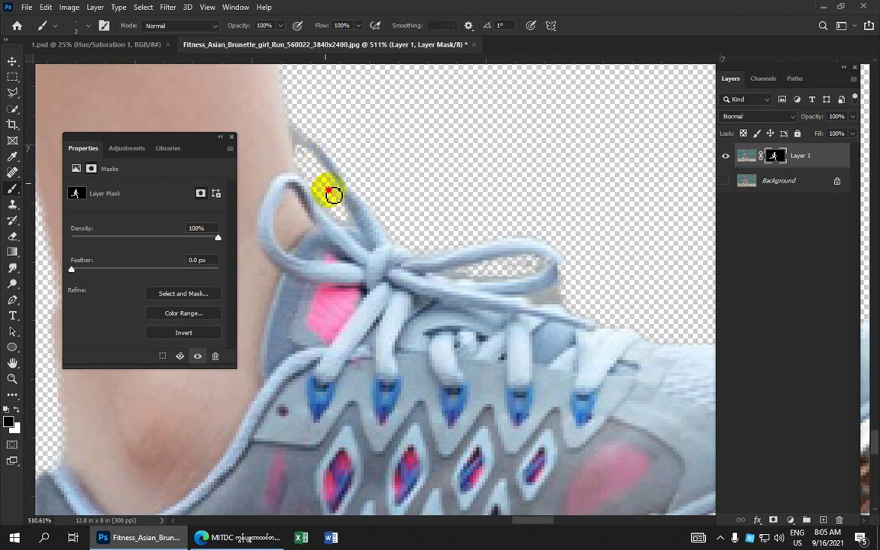
{"action": "left_click_drag", "start_coordinate": [331, 206], "coordinate": [408, 397]}
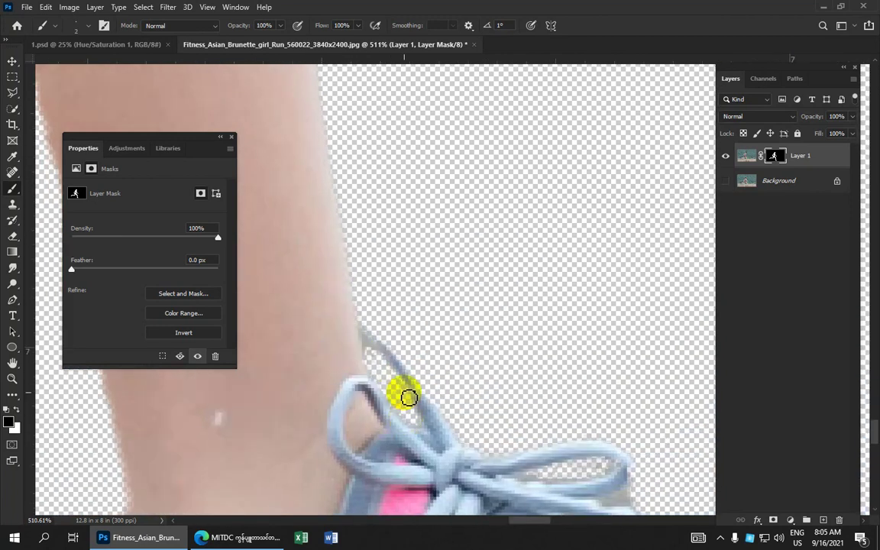
{"action": "scroll", "coordinate": [409, 398], "scroll_direction": "down", "scroll_amount": 3}
{"action": "scroll", "coordinate": [398, 306], "scroll_direction": "down", "scroll_amount": 2}
{"action": "scroll", "coordinate": [386, 212], "scroll_direction": "down", "scroll_amount": 2}
{"action": "scroll", "coordinate": [386, 213], "scroll_direction": "down", "scroll_amount": 3}
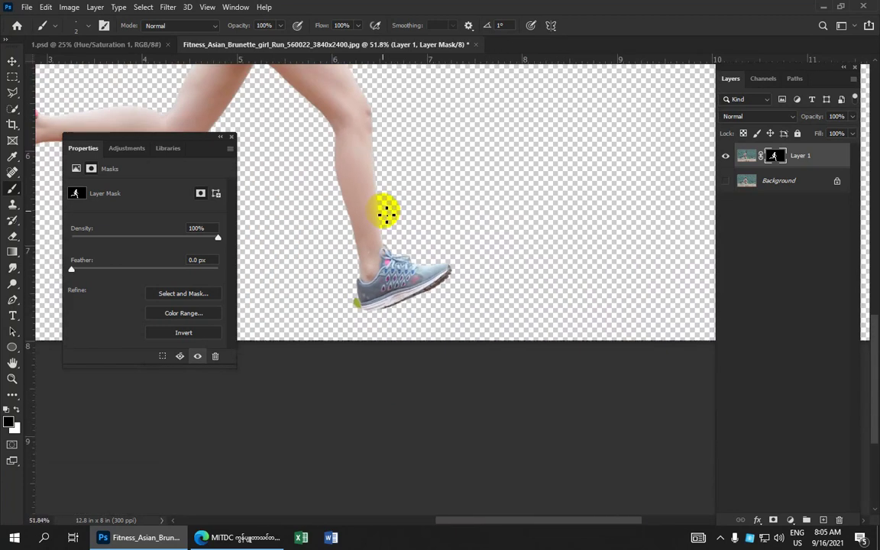
{"action": "scroll", "coordinate": [386, 212], "scroll_direction": "up", "scroll_amount": 2}
{"action": "scroll", "coordinate": [343, 107], "scroll_direction": "up", "scroll_amount": 3}
{"action": "scroll", "coordinate": [422, 275], "scroll_direction": "up", "scroll_amount": 1}
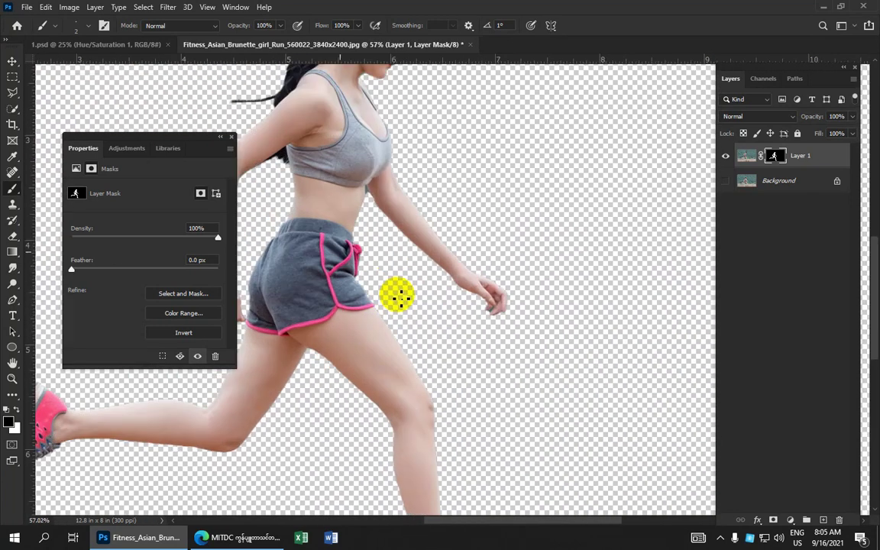
{"action": "scroll", "coordinate": [398, 296], "scroll_direction": "up", "scroll_amount": 2}
{"action": "scroll", "coordinate": [452, 293], "scroll_direction": "up", "scroll_amount": 2}
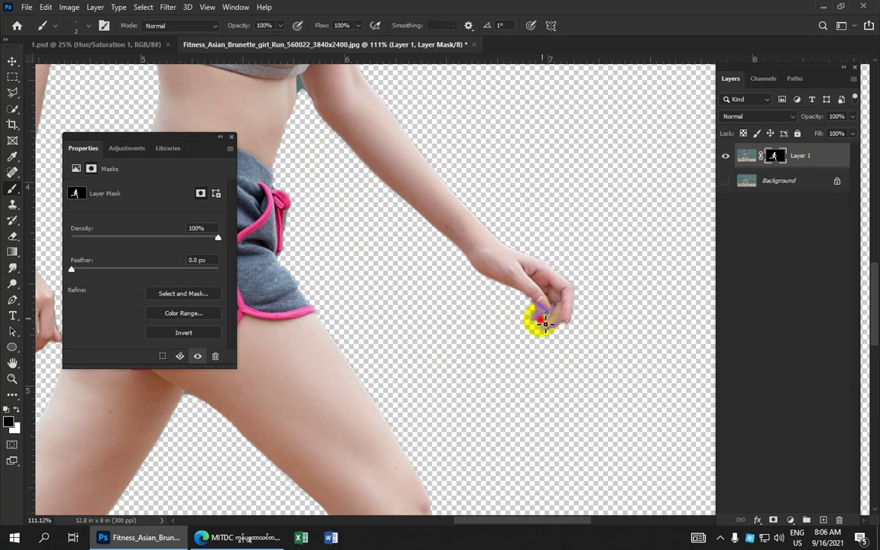
At 288% zoom, paint black along the fingertip, underarm and neckline mask edges.
{"action": "scroll", "coordinate": [543, 317], "scroll_direction": "up", "scroll_amount": 2}
{"action": "scroll", "coordinate": [550, 327], "scroll_direction": "up", "scroll_amount": 2}
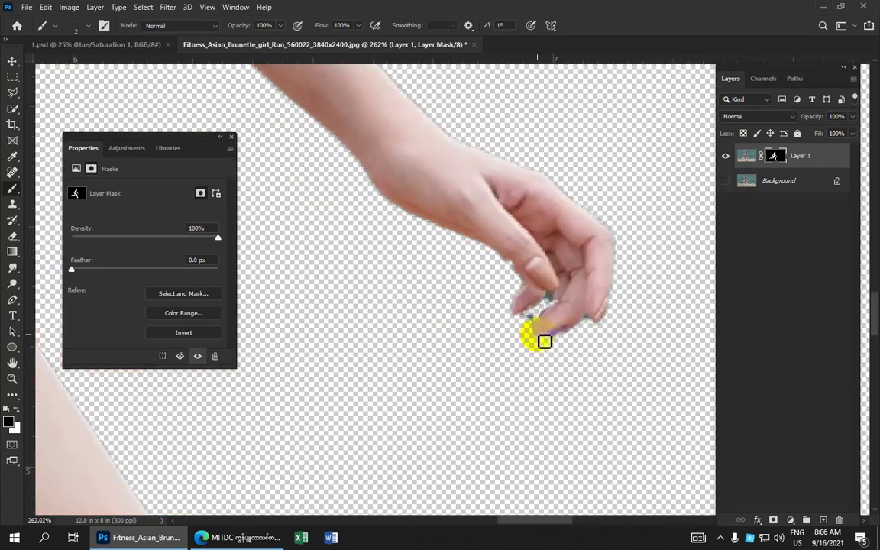
{"action": "scroll", "coordinate": [544, 341], "scroll_direction": "up", "scroll_amount": 2}
{"action": "mouse_move", "coordinate": [532, 325]}
{"action": "left_mouse_down"}
{"action": "mouse_move", "coordinate": [547, 309]}
{"action": "mouse_move", "coordinate": [624, 364]}
{"action": "left_mouse_up"}
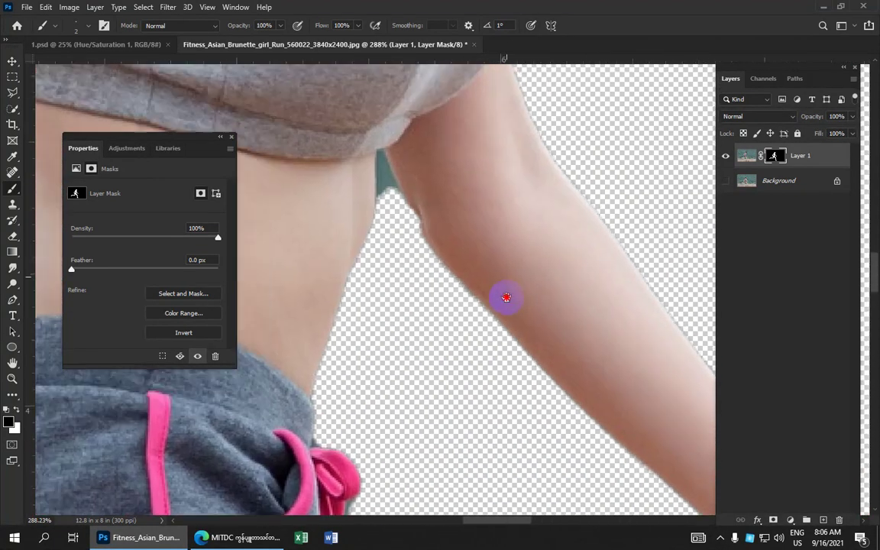
{"action": "left_click", "coordinate": [432, 253]}
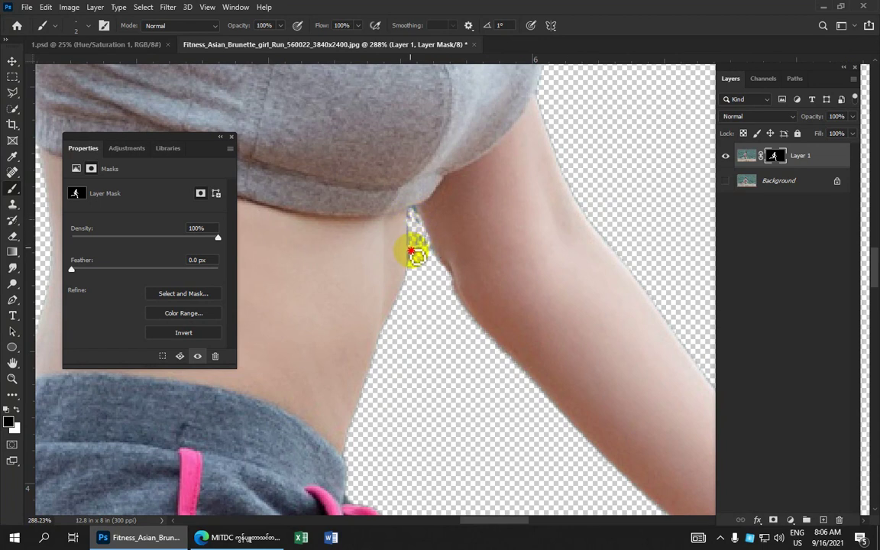
{"action": "left_click_drag", "start_coordinate": [413, 252], "coordinate": [412, 221]}
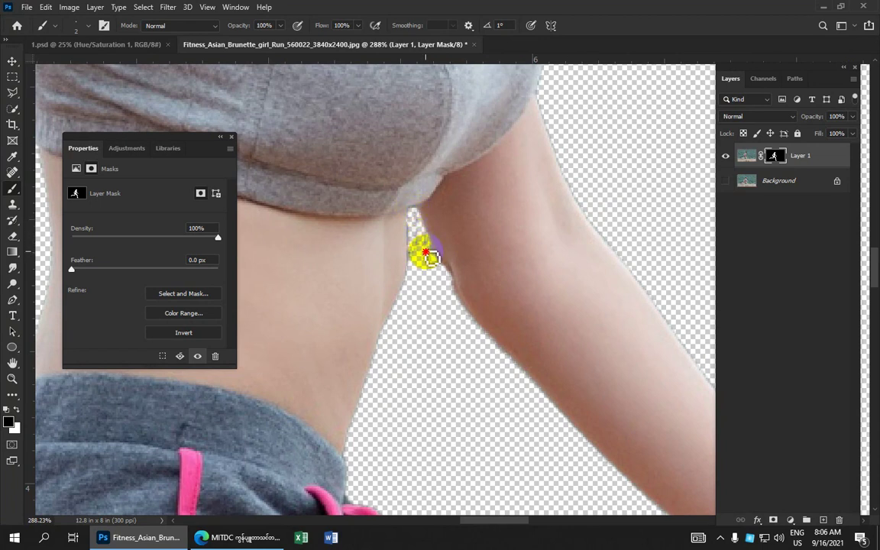
{"action": "scroll", "coordinate": [426, 256], "scroll_direction": "up", "scroll_amount": 3}
{"action": "scroll", "coordinate": [413, 349], "scroll_direction": "up", "scroll_amount": 2}
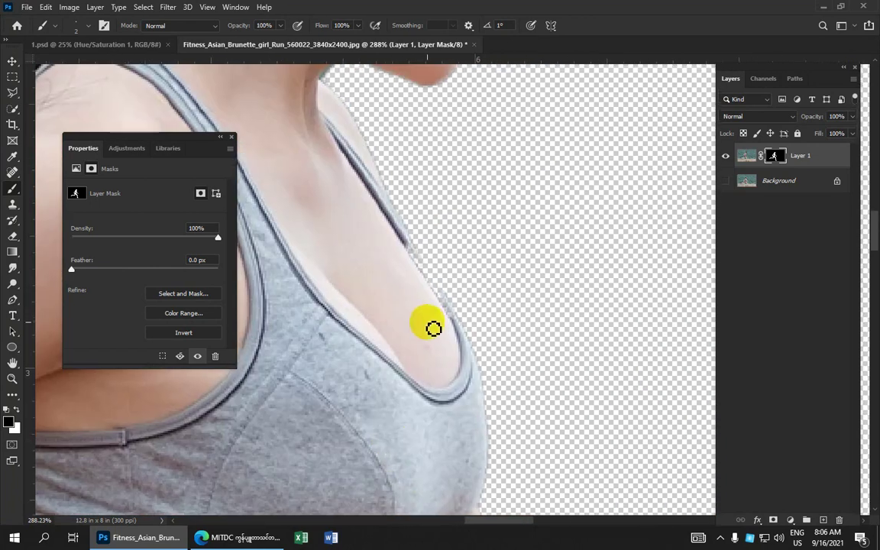
{"action": "mouse_move", "coordinate": [434, 329]}
{"action": "left_mouse_down"}
{"action": "mouse_move", "coordinate": [418, 261]}
{"action": "mouse_move", "coordinate": [430, 281]}
{"action": "mouse_move", "coordinate": [423, 267]}
{"action": "left_mouse_up"}
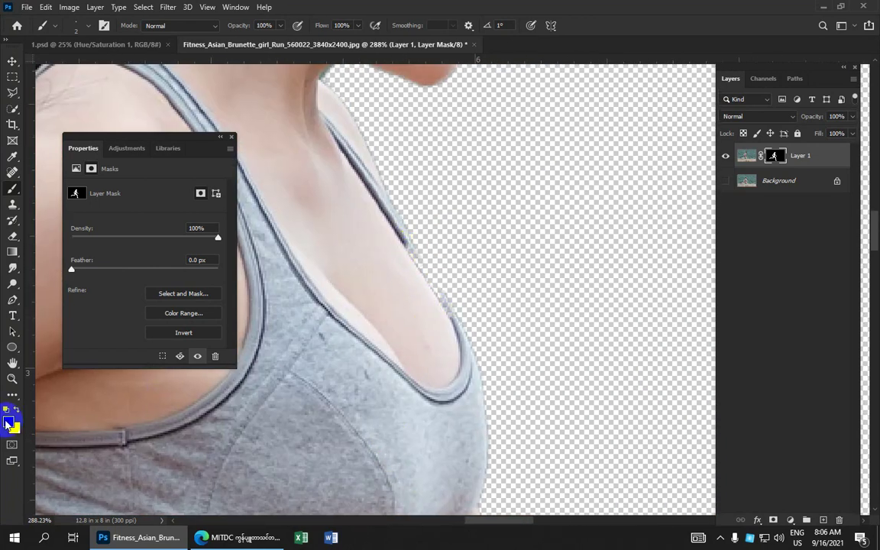
Set the foreground colour to white and restore the masked edge along the top's strap.
{"action": "left_click", "coordinate": [8, 420]}
{"action": "left_click_drag", "start_coordinate": [600, 167], "coordinate": [600, 99]}
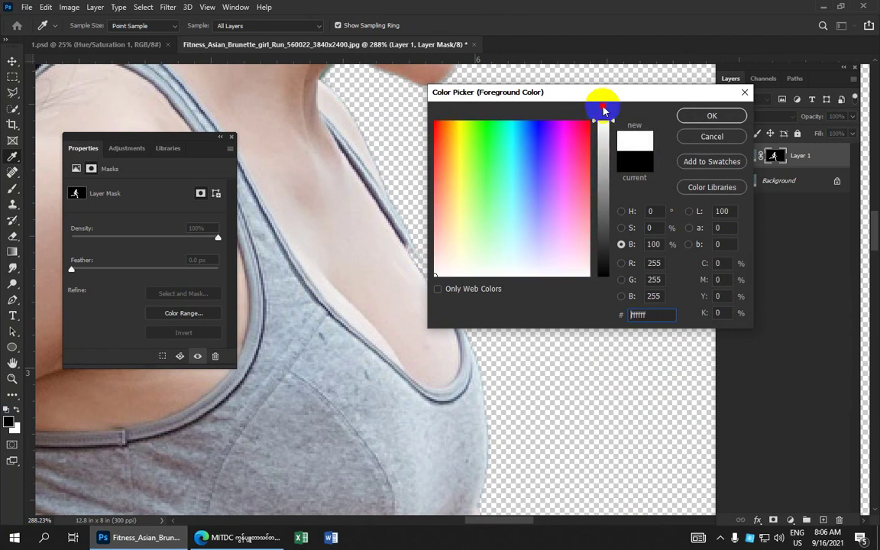
{"action": "left_click", "coordinate": [709, 121]}
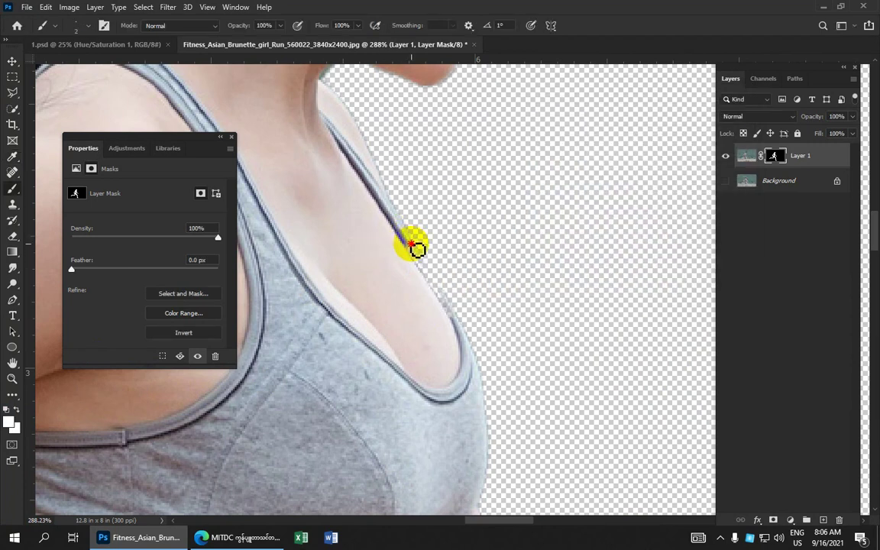
{"action": "mouse_move", "coordinate": [443, 300]}
{"action": "left_mouse_down"}
{"action": "mouse_move", "coordinate": [413, 251]}
{"action": "mouse_move", "coordinate": [450, 309]}
{"action": "mouse_move", "coordinate": [448, 299]}
{"action": "left_mouse_up"}
Paint white on the mask below the chin and along the top edge of the hair.
{"action": "scroll", "coordinate": [392, 210], "scroll_direction": "up", "scroll_amount": 5}
{"action": "scroll", "coordinate": [379, 265], "scroll_direction": "up", "scroll_amount": 2}
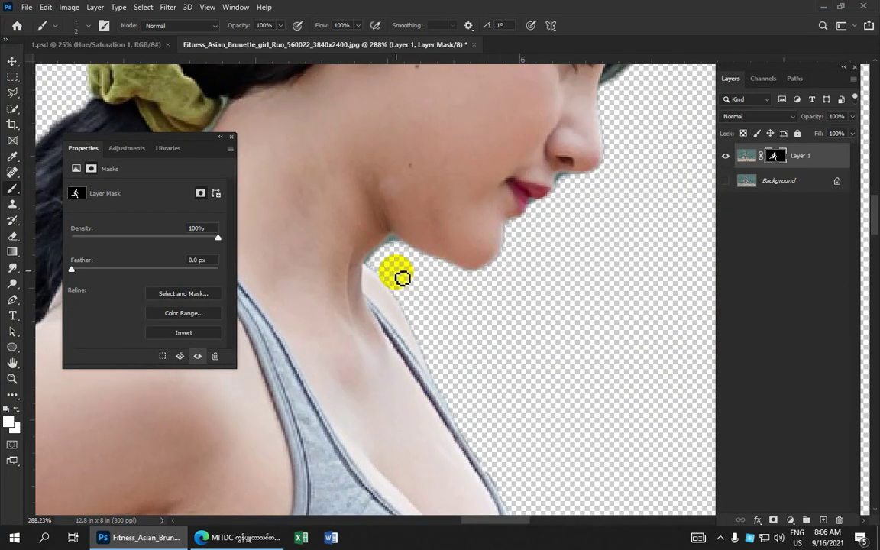
{"action": "mouse_move", "coordinate": [471, 334]}
{"action": "left_mouse_down"}
{"action": "mouse_move", "coordinate": [471, 275]}
{"action": "mouse_move", "coordinate": [478, 306]}
{"action": "left_mouse_up"}
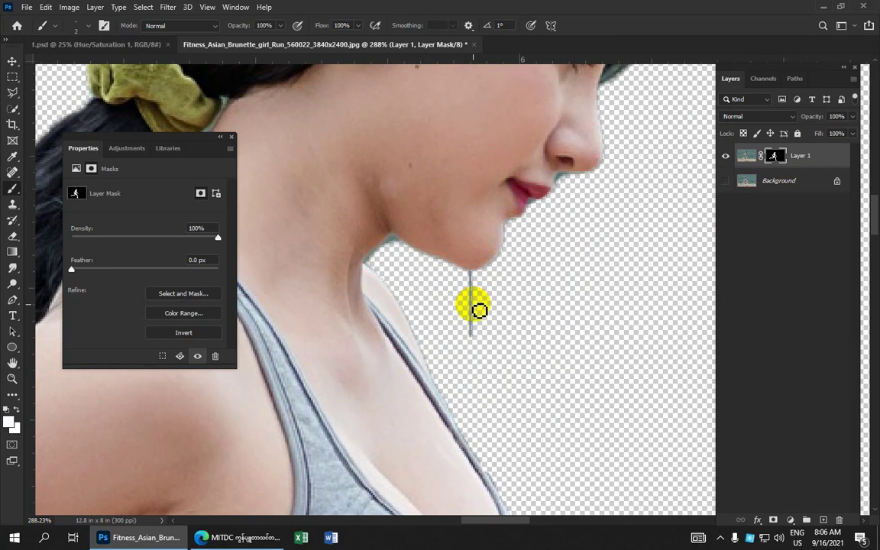
{"action": "scroll", "coordinate": [495, 255], "scroll_direction": "up", "scroll_amount": 4}
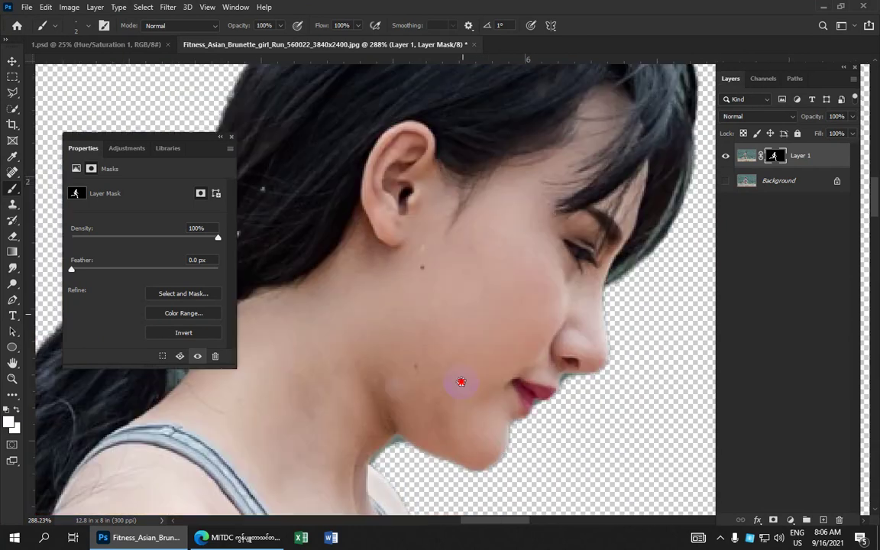
{"action": "scroll", "coordinate": [523, 352], "scroll_direction": "up", "scroll_amount": 2}
{"action": "scroll", "coordinate": [535, 351], "scroll_direction": "up", "scroll_amount": 3}
{"action": "scroll", "coordinate": [532, 350], "scroll_direction": "up", "scroll_amount": 1}
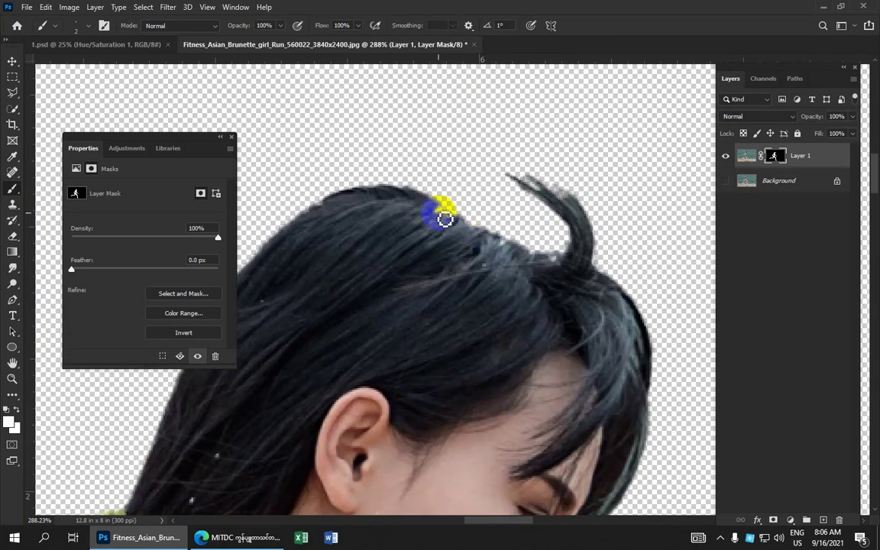
{"action": "mouse_move", "coordinate": [447, 214]}
{"action": "left_mouse_down"}
{"action": "mouse_move", "coordinate": [521, 251]}
{"action": "mouse_move", "coordinate": [499, 233]}
{"action": "mouse_move", "coordinate": [441, 217]}
{"action": "mouse_move", "coordinate": [512, 240]}
{"action": "left_mouse_up"}
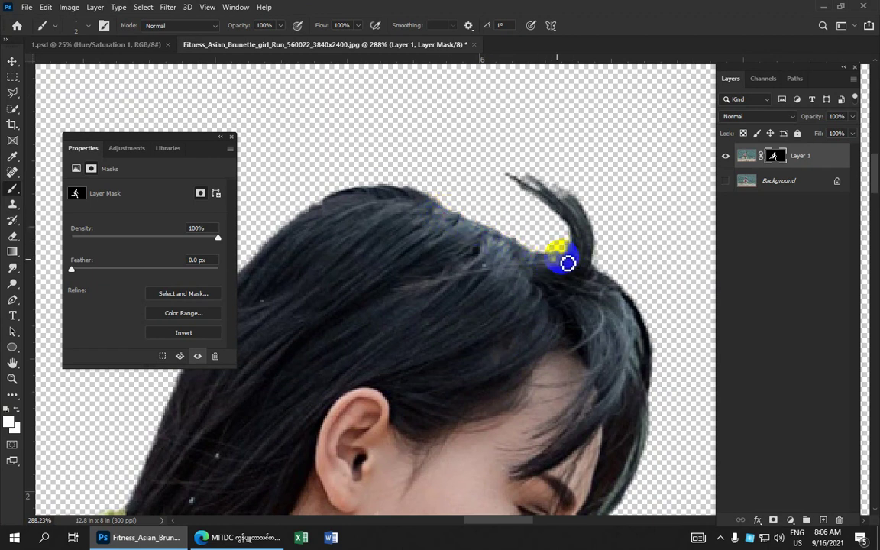
{"action": "scroll", "coordinate": [496, 353], "scroll_direction": "down", "scroll_amount": 3}
{"action": "scroll", "coordinate": [497, 353], "scroll_direction": "down", "scroll_amount": 2}
{"action": "scroll", "coordinate": [476, 383], "scroll_direction": "up", "scroll_amount": 4}
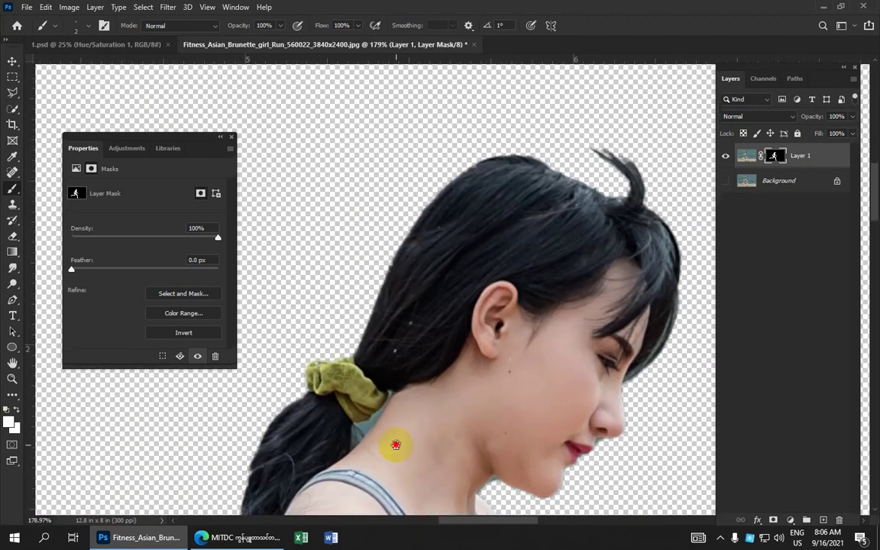
{"action": "left_click_drag", "start_coordinate": [393, 442], "coordinate": [410, 297]}
{"action": "scroll", "coordinate": [411, 297], "scroll_direction": "up", "scroll_amount": 2}
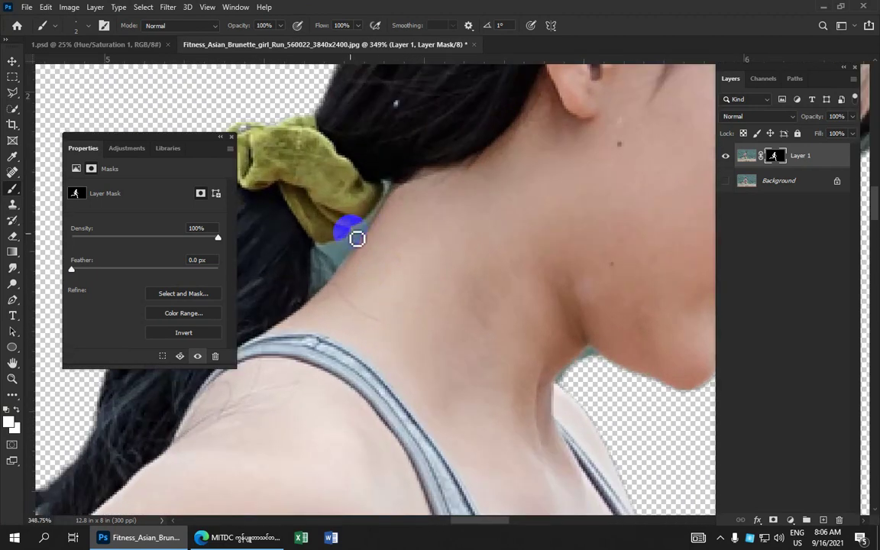
Switch the foreground to black and brush away the gap between neck and scrunchie.
{"action": "left_click", "coordinate": [9, 422]}
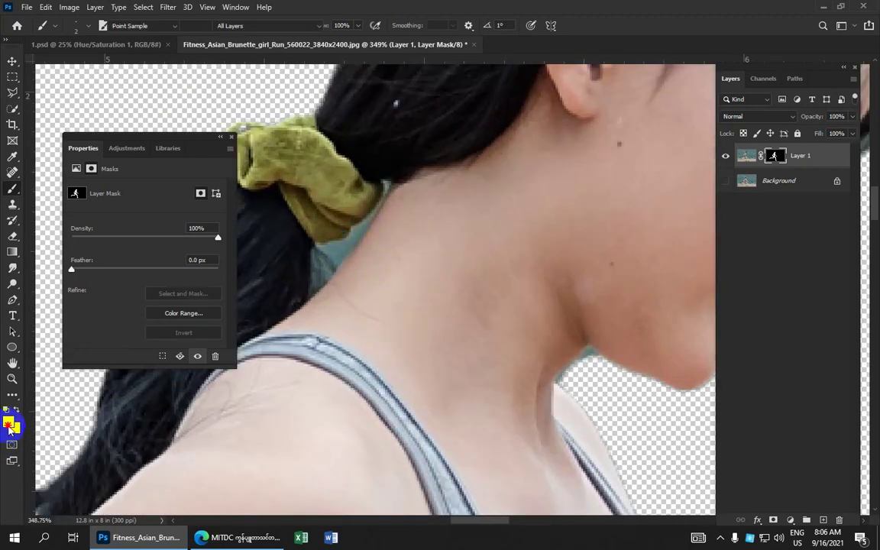
{"action": "left_click_drag", "start_coordinate": [609, 245], "coordinate": [603, 314]}
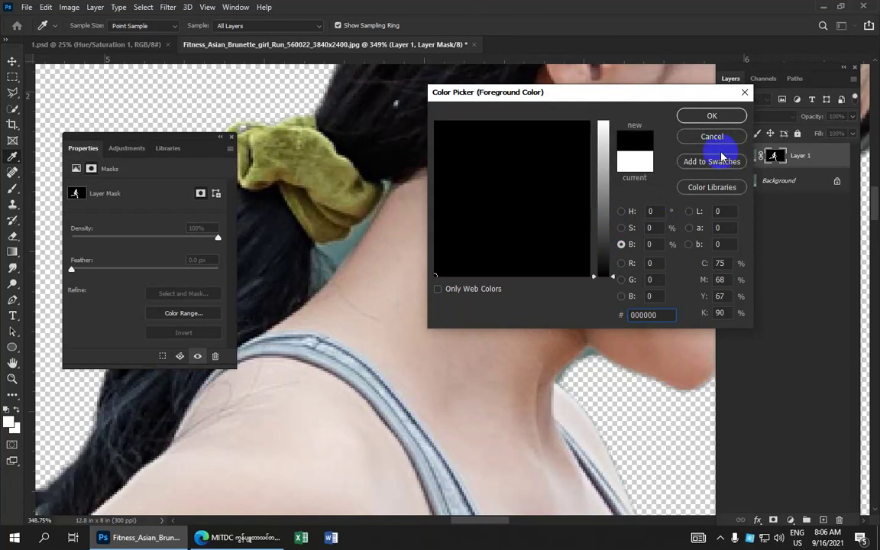
{"action": "left_click", "coordinate": [727, 124]}
{"action": "key", "text": "b"}
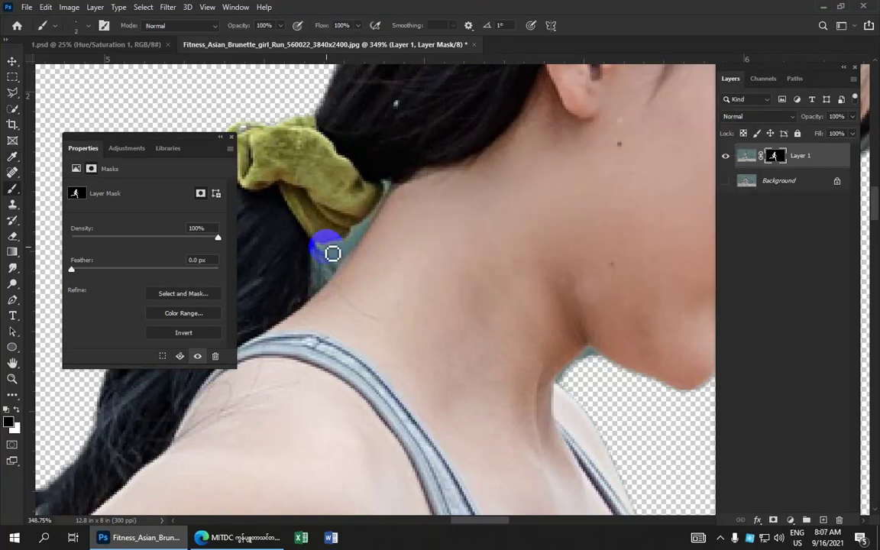
{"action": "mouse_move", "coordinate": [324, 244]}
{"action": "left_mouse_down"}
{"action": "mouse_move", "coordinate": [356, 245]}
{"action": "mouse_move", "coordinate": [341, 255]}
{"action": "mouse_move", "coordinate": [366, 230]}
{"action": "mouse_move", "coordinate": [356, 249]}
{"action": "mouse_move", "coordinate": [327, 251]}
{"action": "mouse_move", "coordinate": [314, 277]}
{"action": "mouse_move", "coordinate": [316, 262]}
{"action": "mouse_move", "coordinate": [318, 294]}
{"action": "mouse_move", "coordinate": [367, 236]}
{"action": "mouse_move", "coordinate": [314, 260]}
{"action": "mouse_move", "coordinate": [335, 262]}
{"action": "mouse_move", "coordinate": [320, 282]}
{"action": "mouse_move", "coordinate": [368, 226]}
{"action": "mouse_move", "coordinate": [319, 265]}
{"action": "mouse_move", "coordinate": [333, 278]}
{"action": "left_mouse_up"}
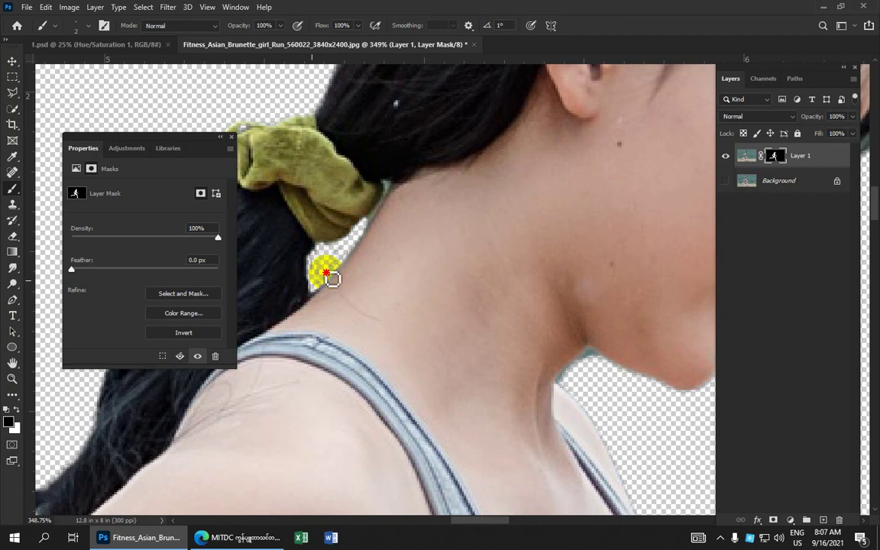
Mask out the leftover background beside the neck under the chin.
{"action": "scroll", "coordinate": [333, 278], "scroll_direction": "down", "scroll_amount": 3}
{"action": "scroll", "coordinate": [350, 266], "scroll_direction": "down", "scroll_amount": 2}
{"action": "scroll", "coordinate": [311, 103], "scroll_direction": "down", "scroll_amount": 2}
{"action": "scroll", "coordinate": [386, 182], "scroll_direction": "down", "scroll_amount": 2}
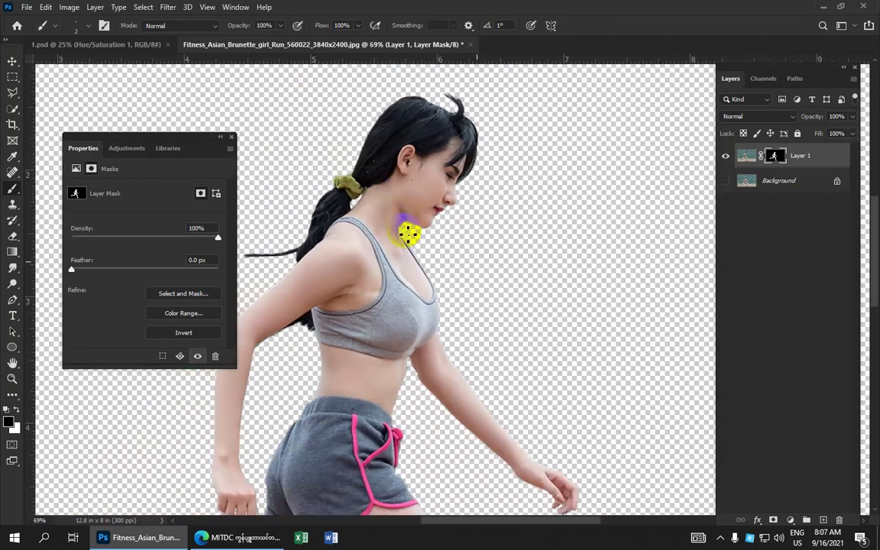
{"action": "scroll", "coordinate": [413, 230], "scroll_direction": "up", "scroll_amount": 3}
{"action": "scroll", "coordinate": [427, 216], "scroll_direction": "up", "scroll_amount": 2}
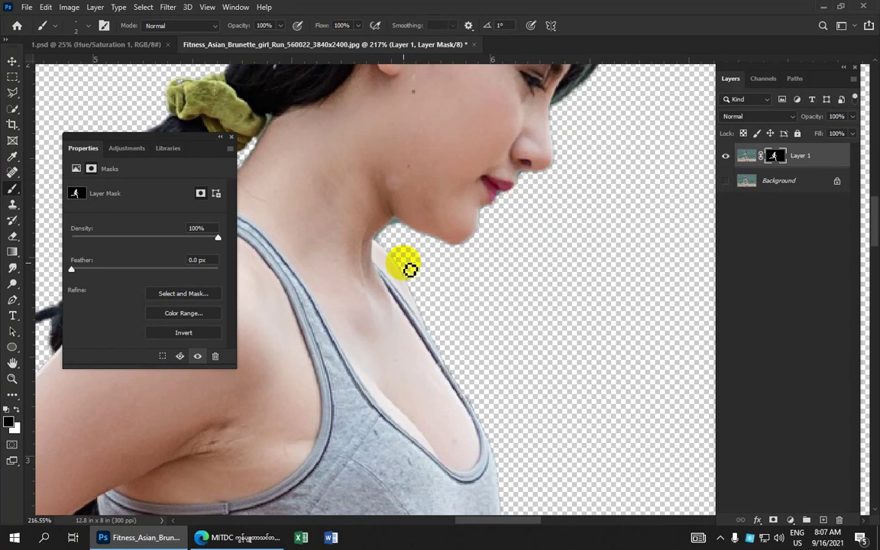
{"action": "left_click_drag", "start_coordinate": [407, 264], "coordinate": [382, 239]}
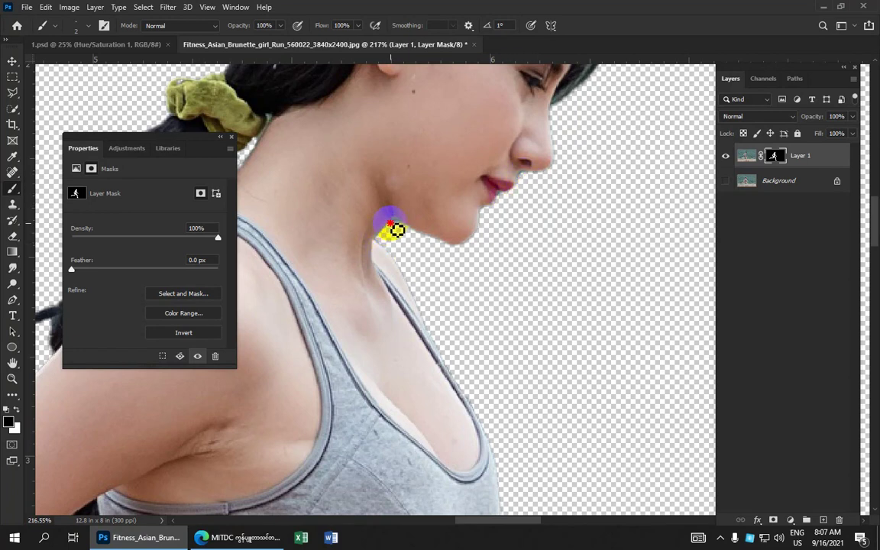
{"action": "scroll", "coordinate": [403, 241], "scroll_direction": "down", "scroll_amount": 4}
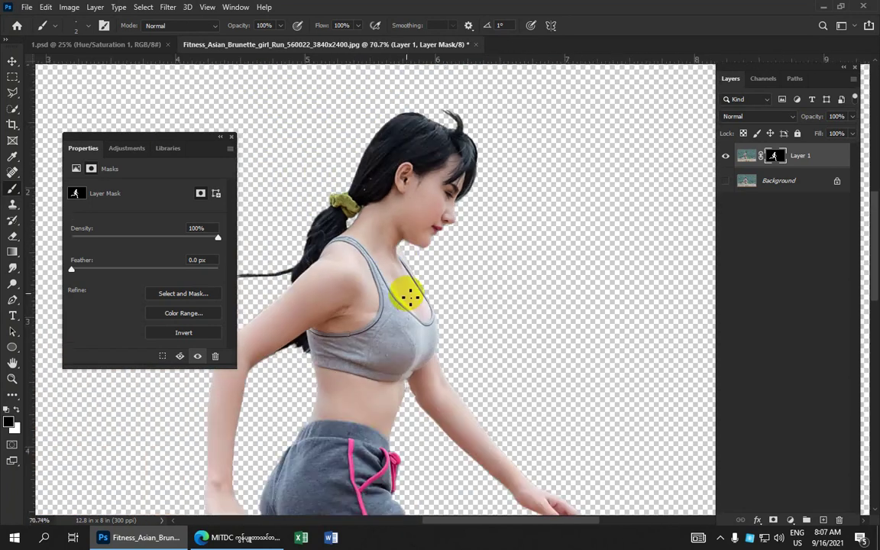
{"action": "scroll", "coordinate": [398, 287], "scroll_direction": "down", "scroll_amount": 3}
{"action": "scroll", "coordinate": [405, 306], "scroll_direction": "down", "scroll_amount": 2}
{"action": "scroll", "coordinate": [410, 313], "scroll_direction": "down", "scroll_amount": 2}
Target Layer 1's image pixels instead of its mask and bring up Image > Adjustments.
{"action": "scroll", "coordinate": [405, 359], "scroll_direction": "down", "scroll_amount": 1}
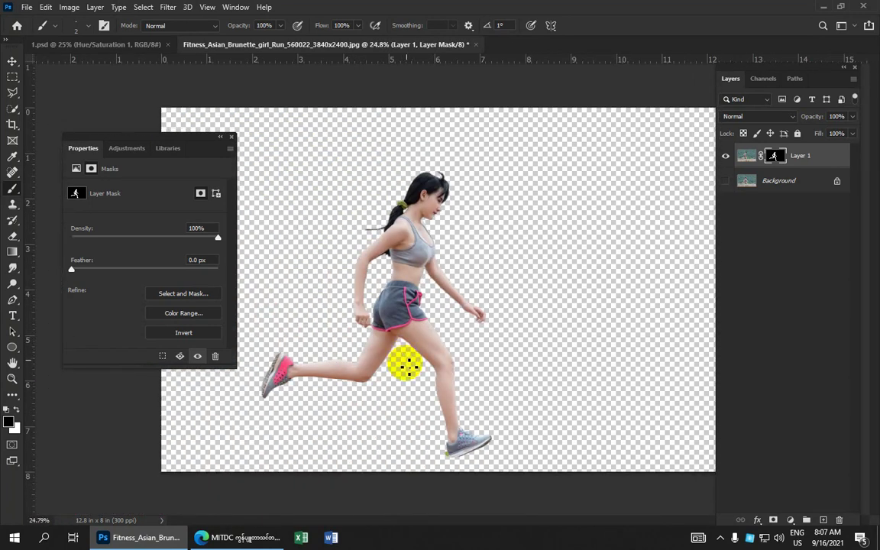
{"action": "left_click_drag", "start_coordinate": [401, 218], "coordinate": [390, 203]}
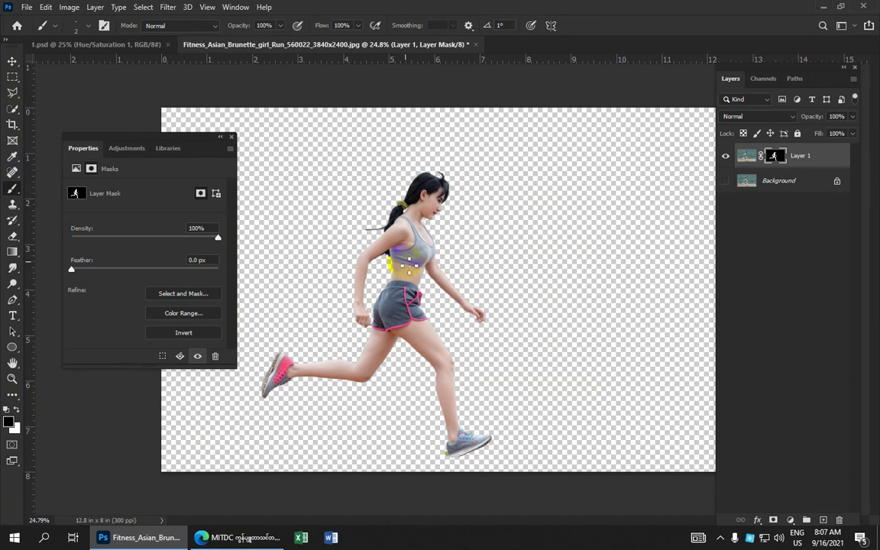
{"action": "left_click", "coordinate": [69, 7]}
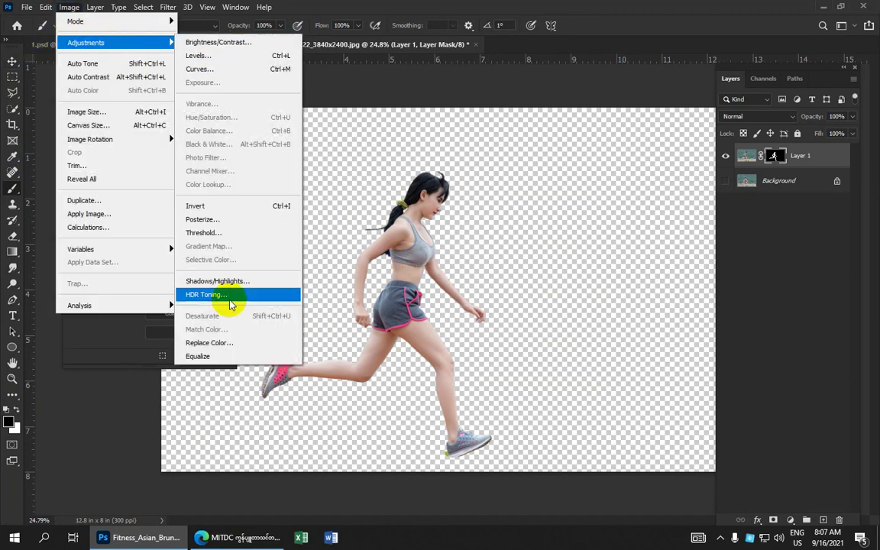
{"action": "mouse_move", "coordinate": [86, 42]}
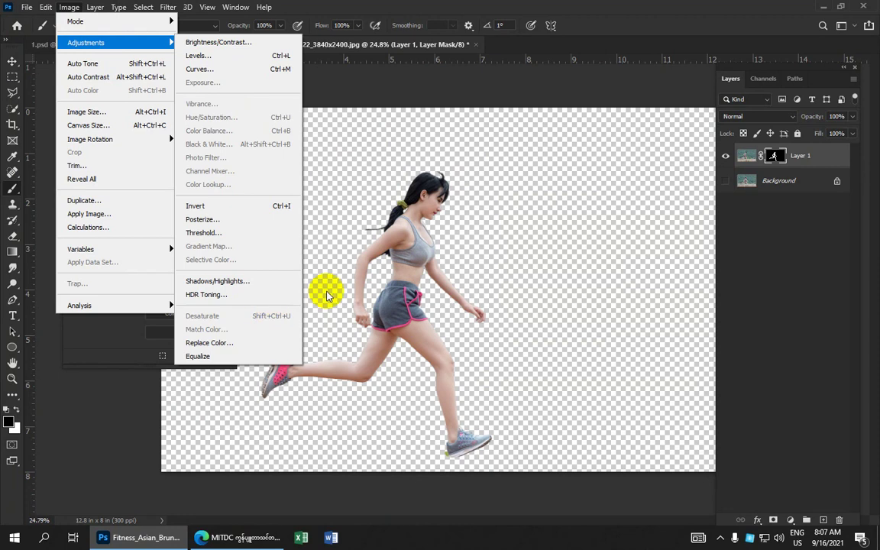
{"action": "left_click", "coordinate": [309, 256]}
{"action": "left_click", "coordinate": [770, 168]}
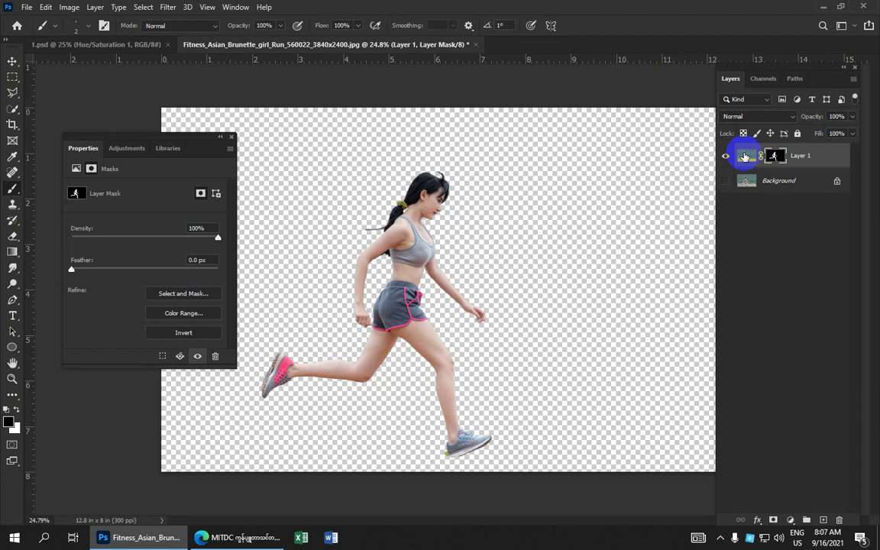
{"action": "left_click", "coordinate": [745, 157]}
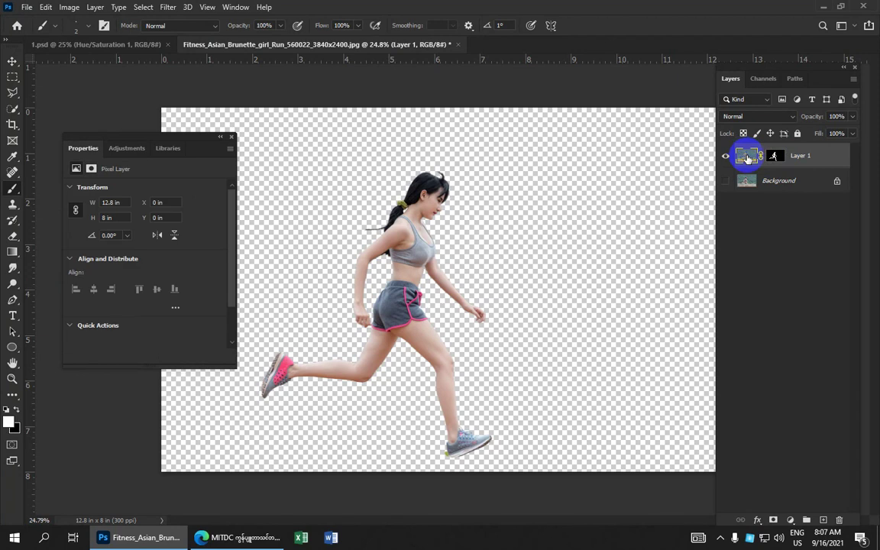
{"action": "left_click", "coordinate": [70, 7]}
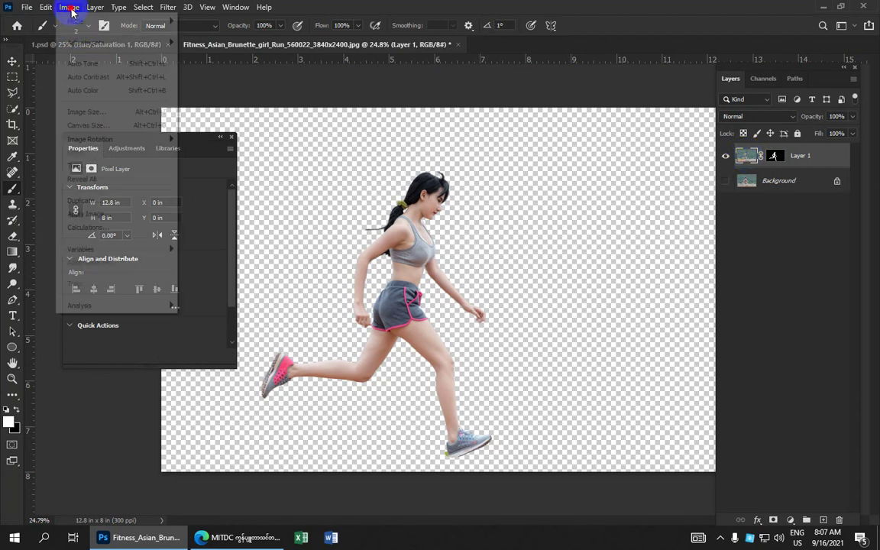
{"action": "mouse_move", "coordinate": [85, 43]}
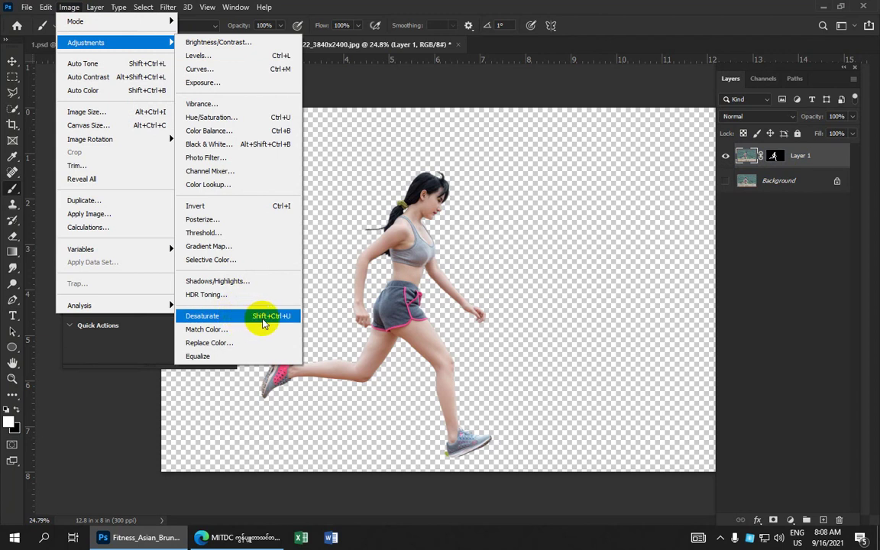
Desaturate the cut-out runner on Layer 1 to greyscale.
{"action": "left_click", "coordinate": [268, 322]}
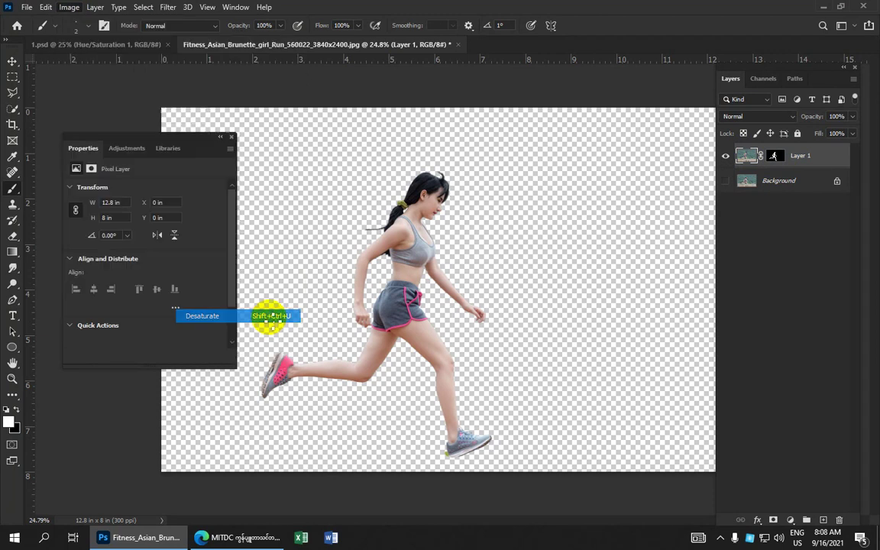
{"action": "scroll", "coordinate": [402, 294], "scroll_direction": "up", "scroll_amount": 2}
{"action": "scroll", "coordinate": [403, 294], "scroll_direction": "up", "scroll_amount": 1}
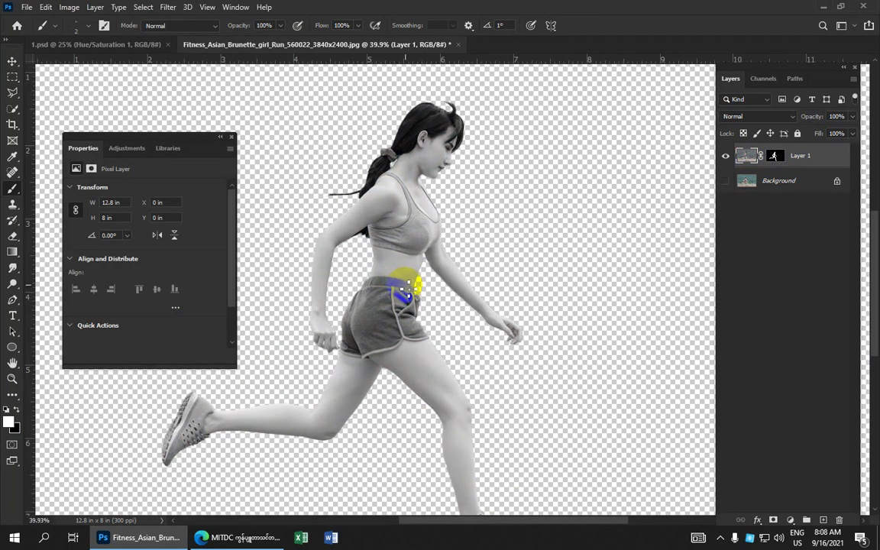
{"action": "scroll", "coordinate": [403, 295], "scroll_direction": "up", "scroll_amount": 1}
{"action": "scroll", "coordinate": [403, 292], "scroll_direction": "down", "scroll_amount": 3}
{"action": "scroll", "coordinate": [412, 289], "scroll_direction": "down", "scroll_amount": 1}
{"action": "scroll", "coordinate": [413, 289], "scroll_direction": "up", "scroll_amount": 1}
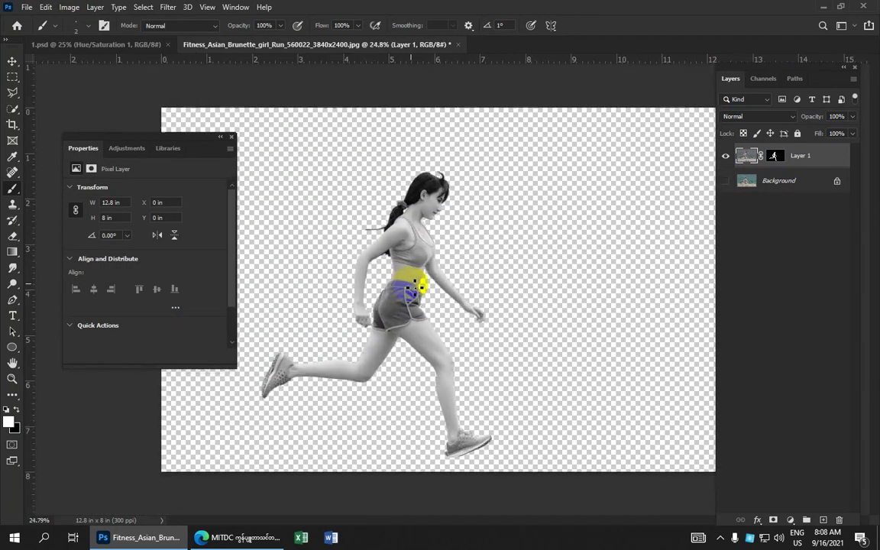
{"action": "scroll", "coordinate": [409, 293], "scroll_direction": "up", "scroll_amount": 1}
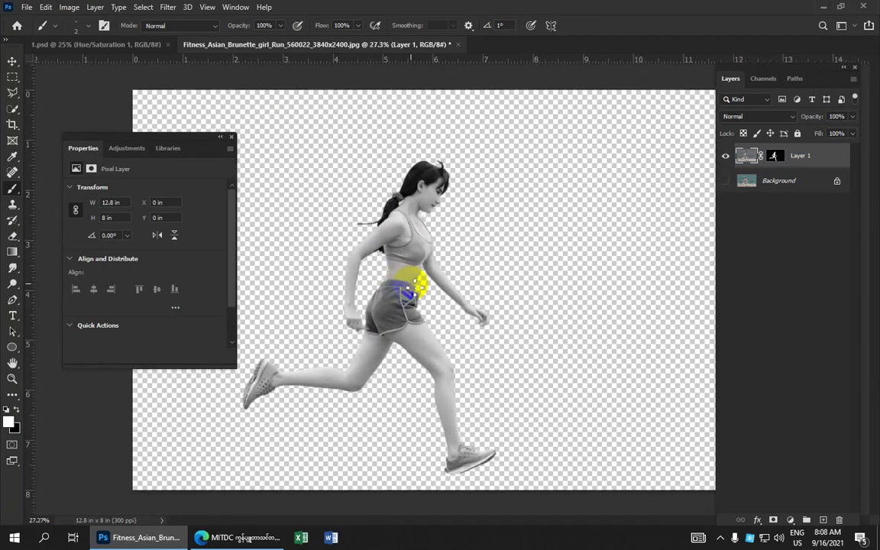
{"action": "left_click", "coordinate": [168, 8]}
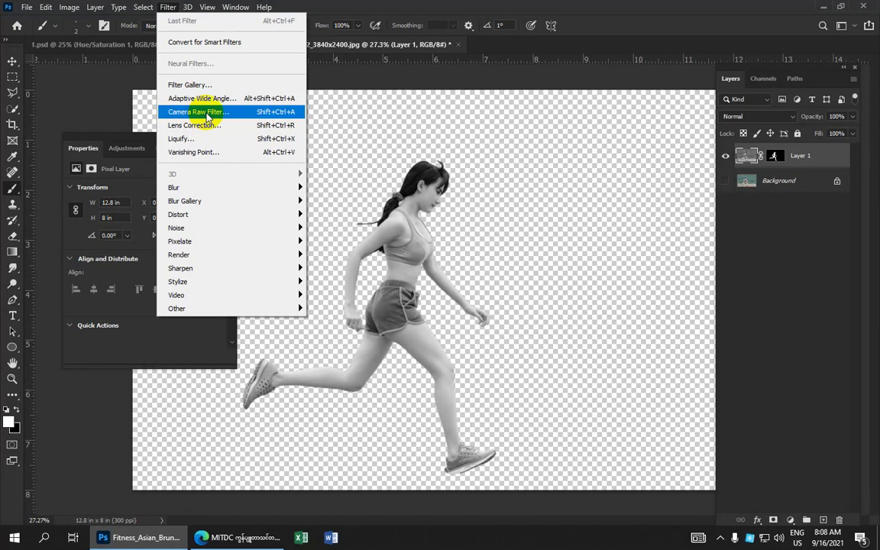
Open the Camera Raw Filter on Layer 1 and expand its Basic sliders.
{"action": "left_click", "coordinate": [236, 112]}
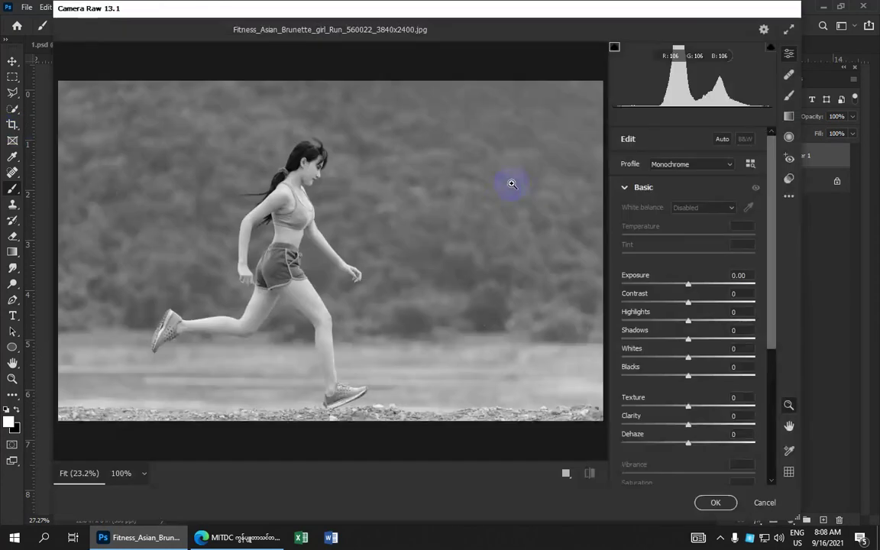
{"action": "left_click", "coordinate": [639, 188]}
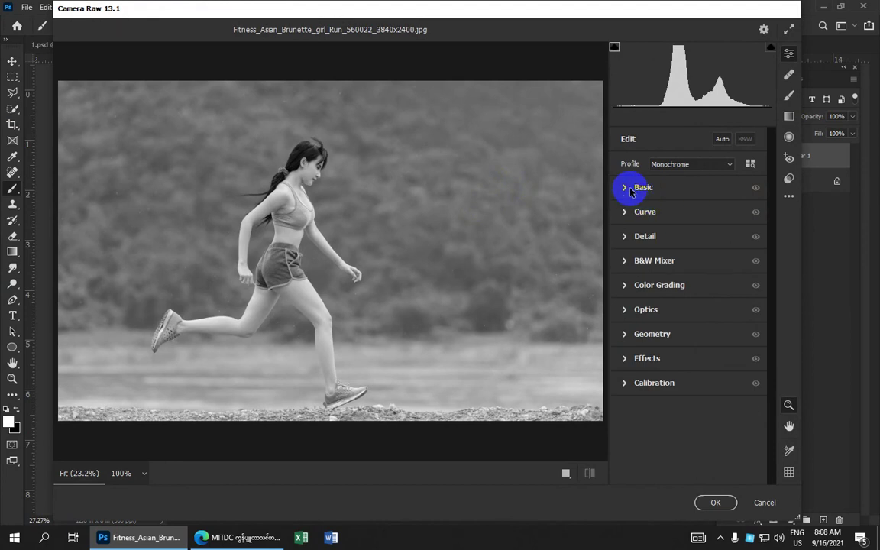
{"action": "left_click", "coordinate": [630, 190]}
{"action": "scroll", "coordinate": [698, 295], "scroll_direction": "down", "scroll_amount": 2}
{"action": "scroll", "coordinate": [692, 290], "scroll_direction": "down", "scroll_amount": 2}
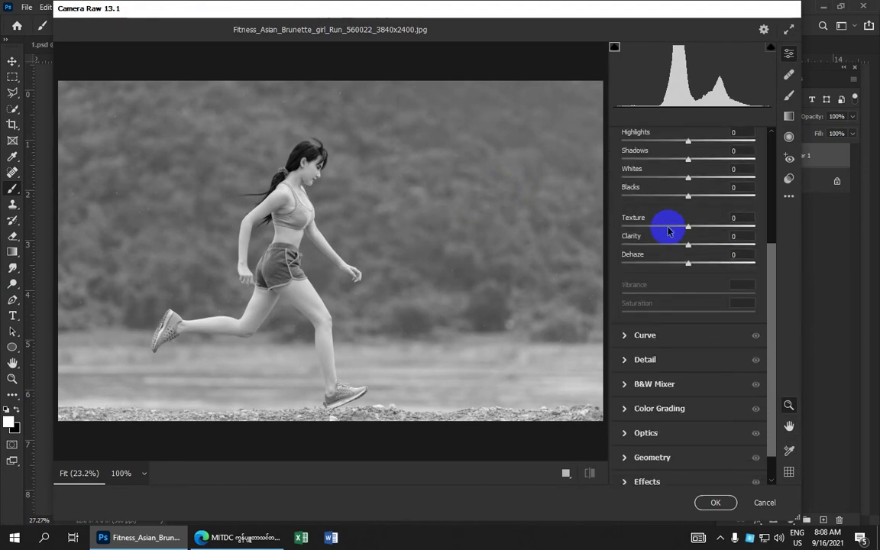
Set Texture to -100, Clarity to +2 and Dehaze to +2, and apply the filter.
{"action": "mouse_move", "coordinate": [688, 227]}
{"action": "left_mouse_down"}
{"action": "mouse_move", "coordinate": [602, 232]}
{"action": "mouse_move", "coordinate": [702, 244]}
{"action": "mouse_move", "coordinate": [690, 248]}
{"action": "left_mouse_up"}
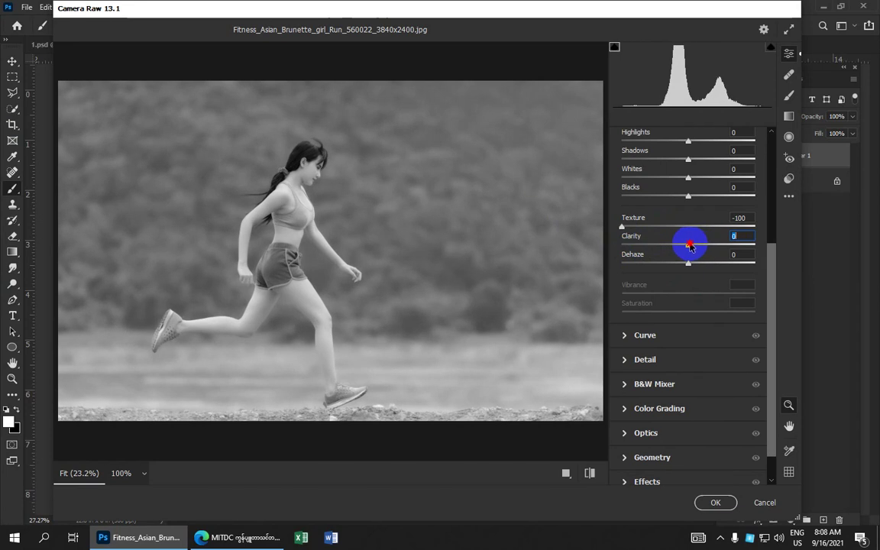
{"action": "left_click_drag", "start_coordinate": [689, 245], "coordinate": [692, 245]}
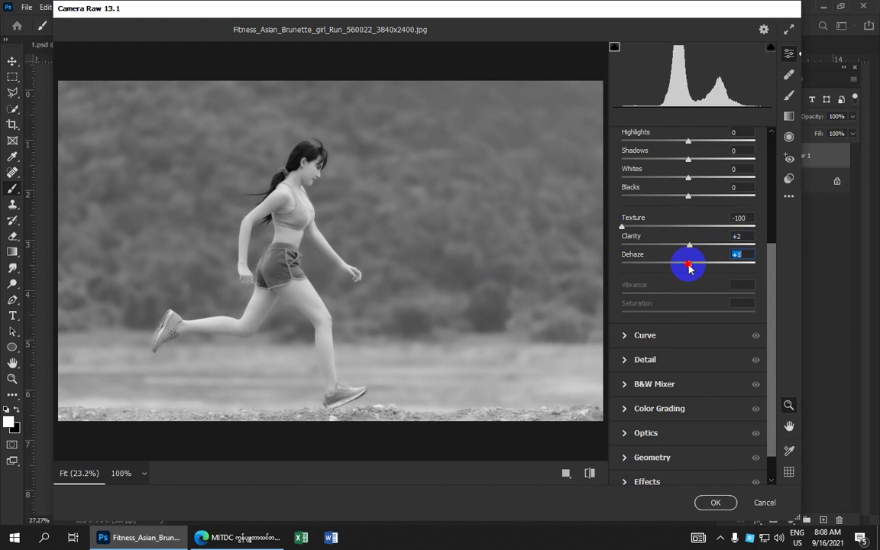
{"action": "scroll", "coordinate": [691, 267], "scroll_direction": "down", "scroll_amount": 1}
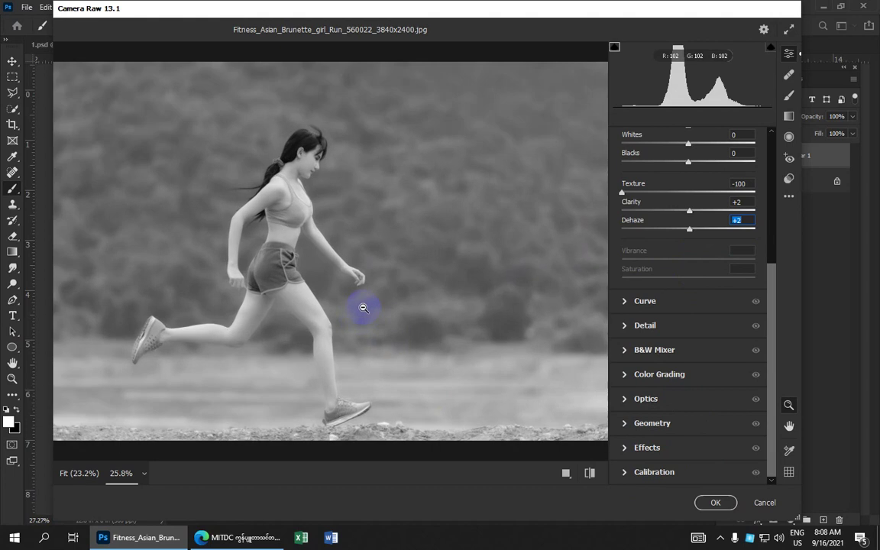
{"action": "left_click", "coordinate": [716, 502]}
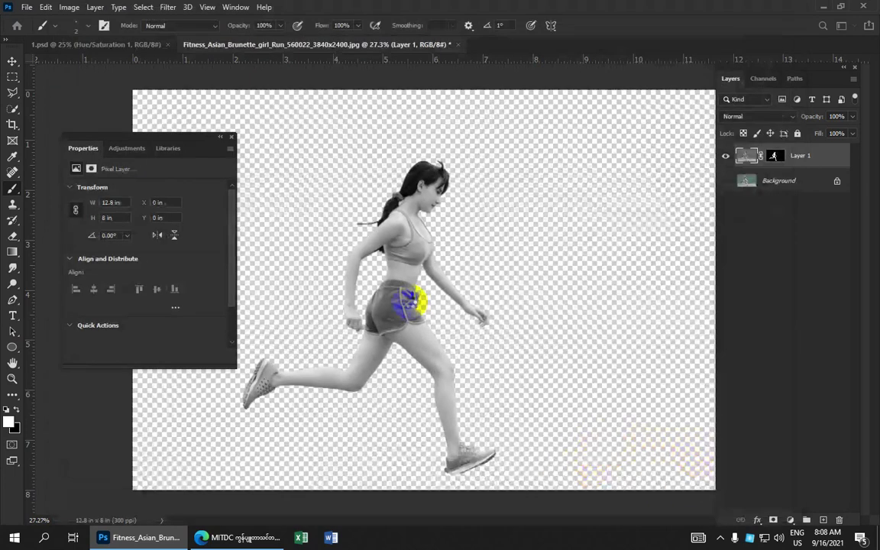
{"action": "scroll", "coordinate": [397, 264], "scroll_direction": "up", "scroll_amount": 1}
{"action": "scroll", "coordinate": [407, 262], "scroll_direction": "up", "scroll_amount": 2}
{"action": "scroll", "coordinate": [407, 262], "scroll_direction": "down", "scroll_amount": 1}
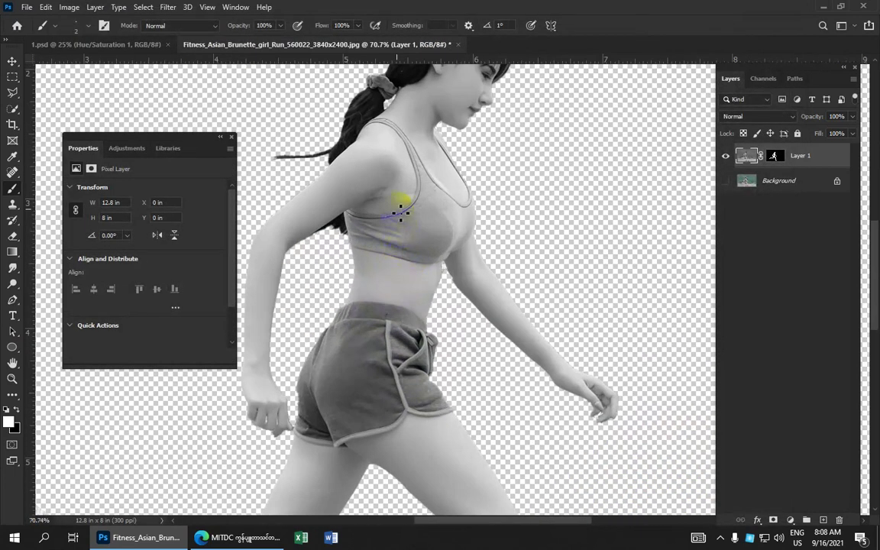
{"action": "scroll", "coordinate": [403, 196], "scroll_direction": "down", "scroll_amount": 2}
{"action": "scroll", "coordinate": [413, 207], "scroll_direction": "down", "scroll_amount": 1}
{"action": "scroll", "coordinate": [403, 206], "scroll_direction": "down", "scroll_amount": 1}
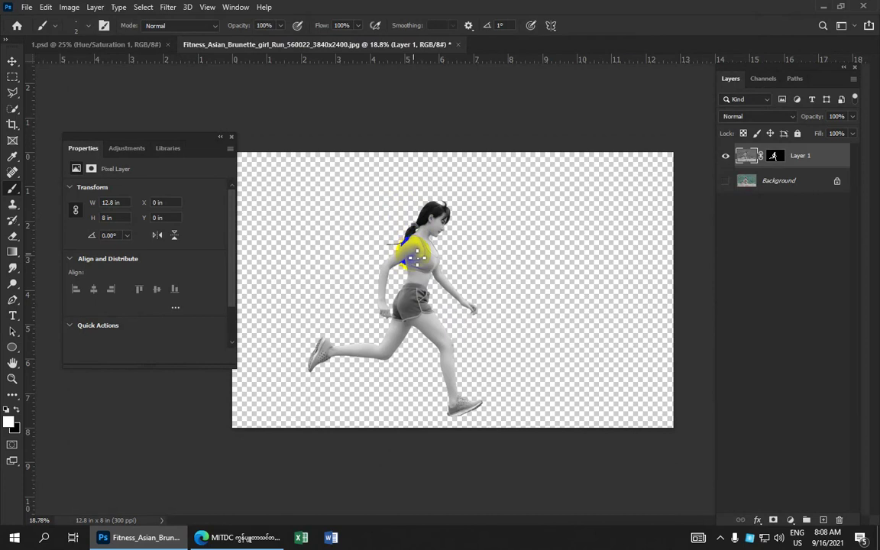
Run Apply Image on the runner with Difference blending and Invert enabled.
{"action": "scroll", "coordinate": [410, 255], "scroll_direction": "up", "scroll_amount": 2}
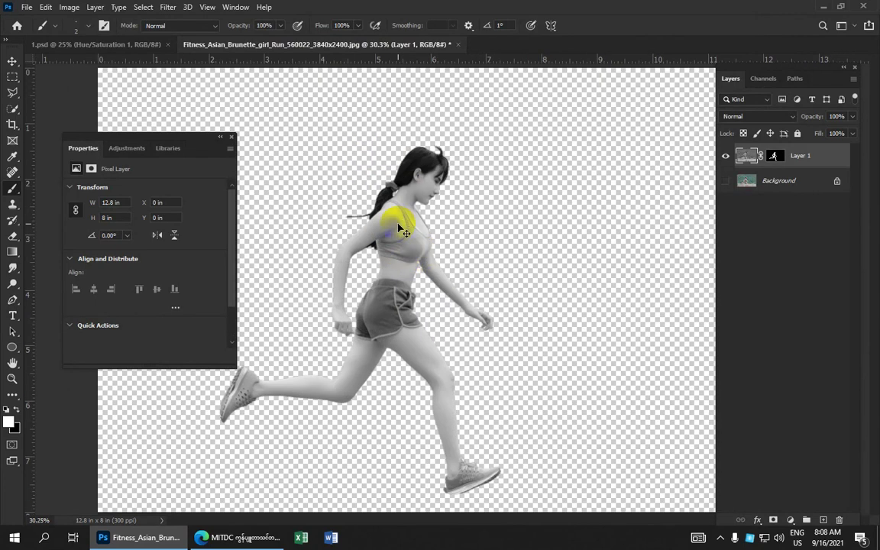
{"action": "left_click", "coordinate": [68, 9]}
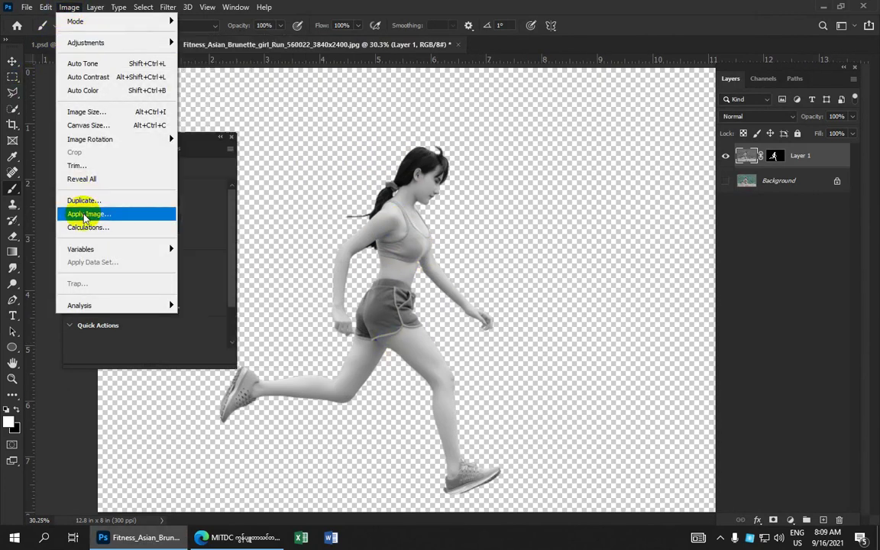
{"action": "left_click", "coordinate": [68, 9]}
{"action": "left_click", "coordinate": [68, 8]}
{"action": "left_click", "coordinate": [75, 217]}
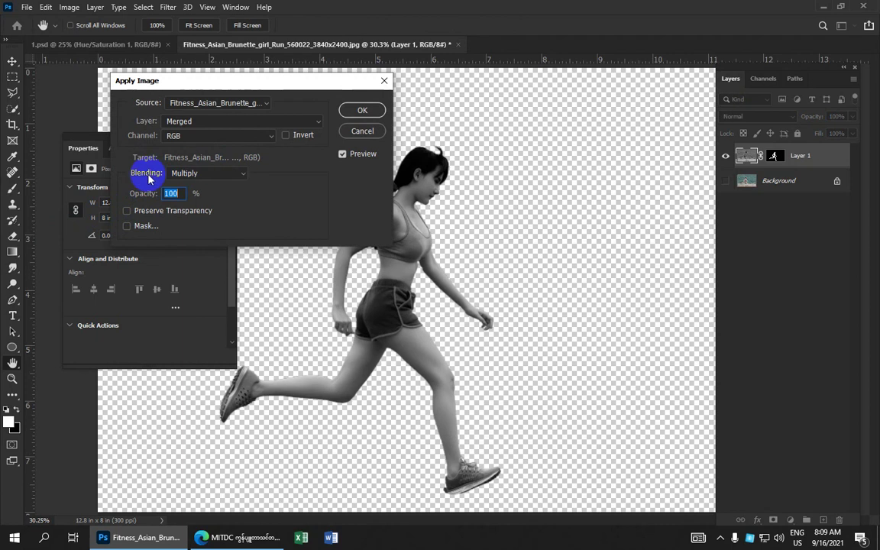
{"action": "left_click", "coordinate": [239, 175]}
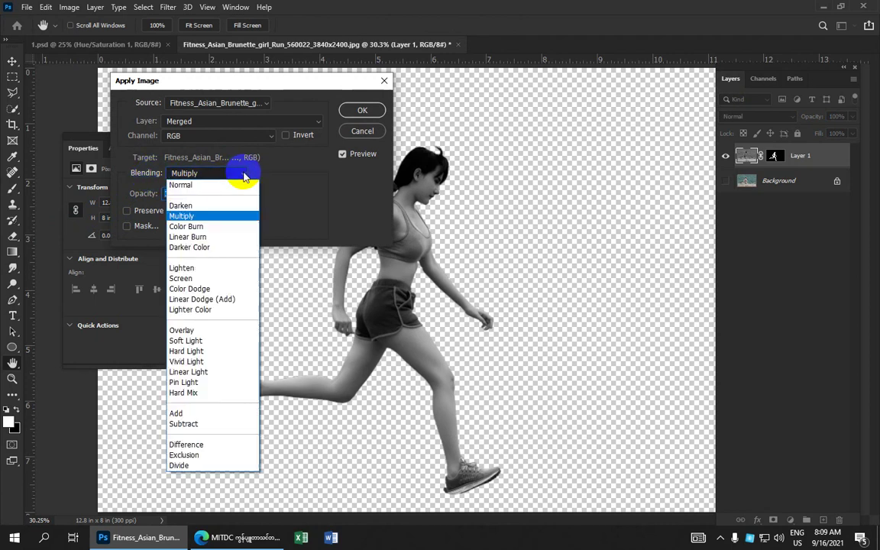
{"action": "left_click", "coordinate": [213, 444]}
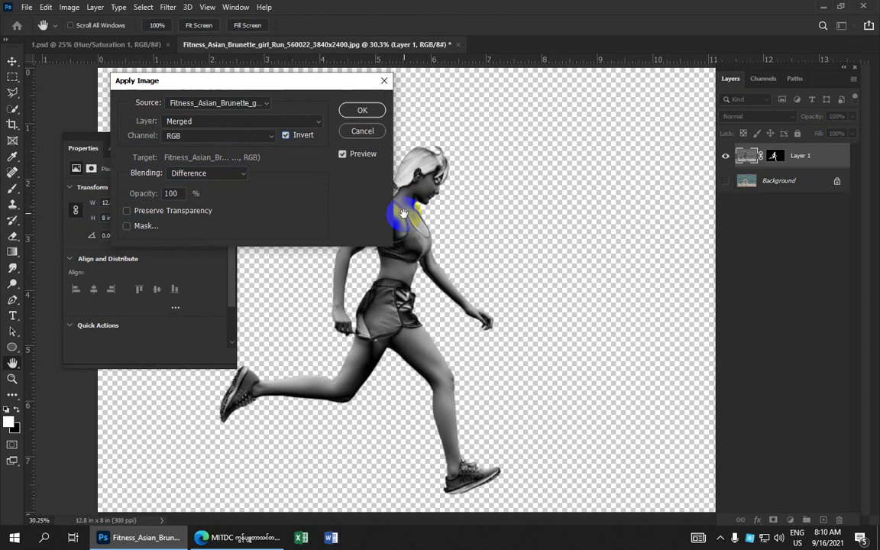
{"action": "left_click", "coordinate": [363, 110]}
Add a Solid Color fill layer set to mid-grey #929292.
{"action": "key", "text": "b"}
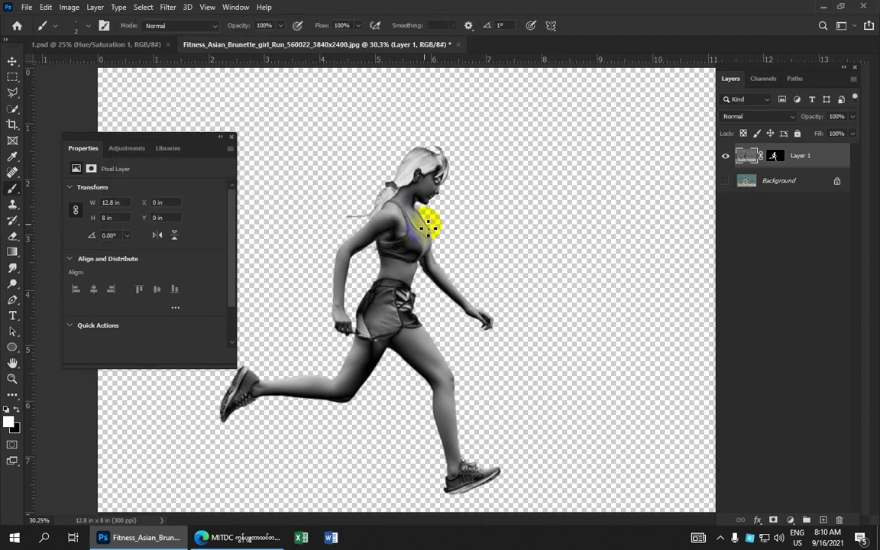
{"action": "scroll", "coordinate": [426, 223], "scroll_direction": "down", "scroll_amount": 1}
{"action": "scroll", "coordinate": [427, 224], "scroll_direction": "up", "scroll_amount": 1}
{"action": "scroll", "coordinate": [427, 222], "scroll_direction": "up", "scroll_amount": 2}
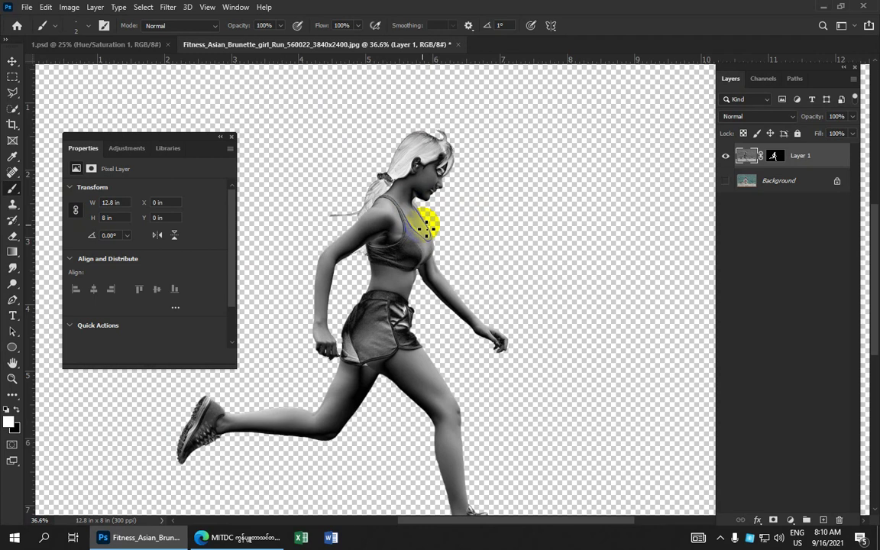
{"action": "scroll", "coordinate": [443, 231], "scroll_direction": "down", "scroll_amount": 1}
{"action": "scroll", "coordinate": [435, 232], "scroll_direction": "down", "scroll_amount": 2}
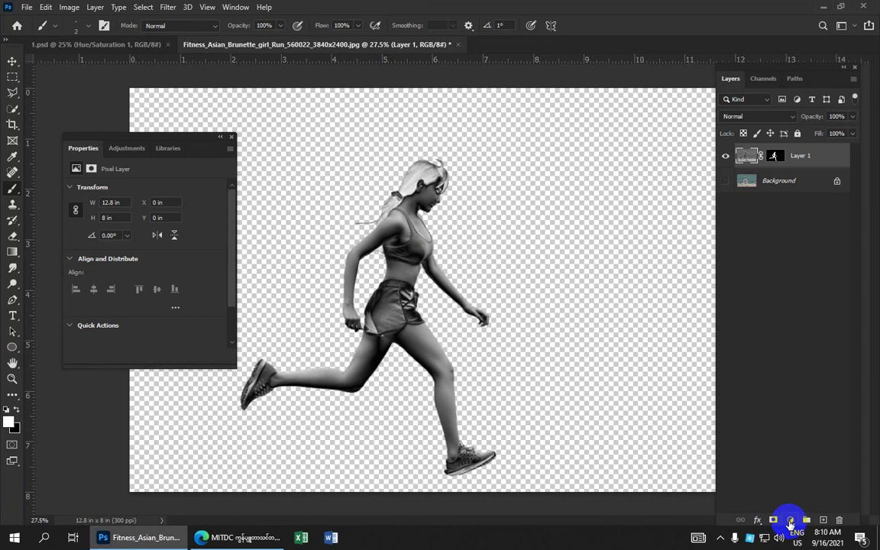
{"action": "left_click", "coordinate": [790, 522]}
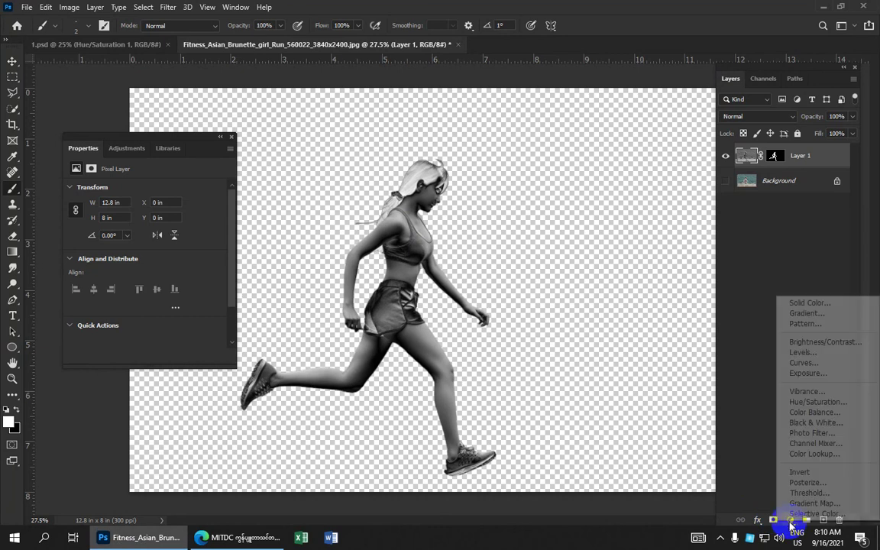
{"action": "left_click", "coordinate": [830, 304]}
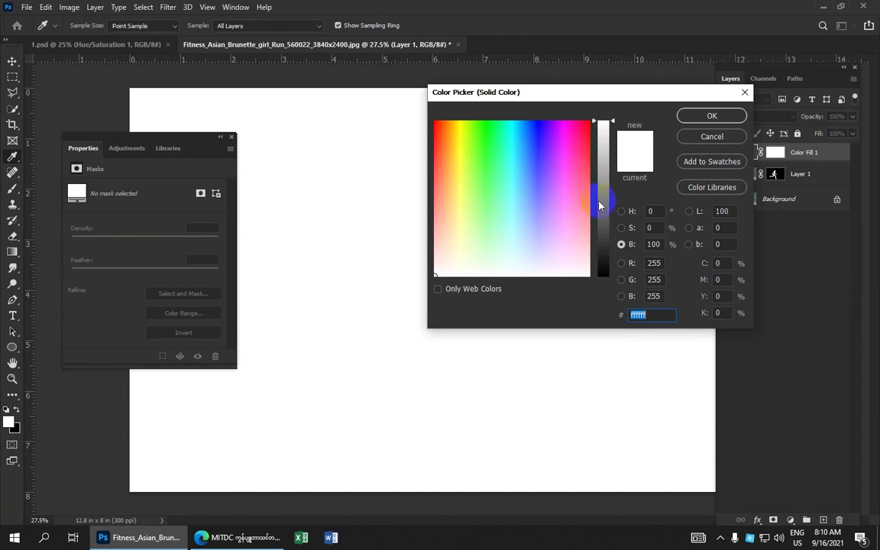
{"action": "left_click", "coordinate": [603, 189]}
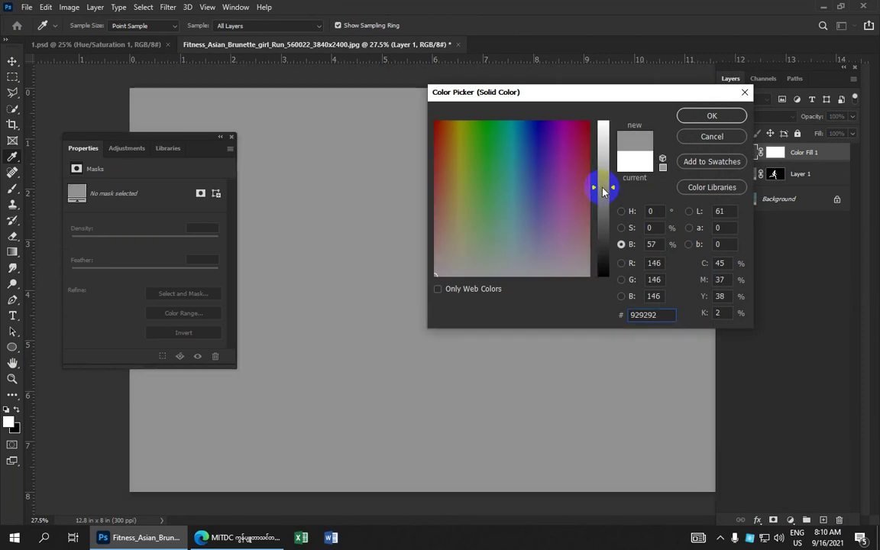
{"action": "left_click", "coordinate": [707, 118]}
Move Color Fill 1 below Layer 1 and reselect the runner layer.
{"action": "key", "text": "b"}
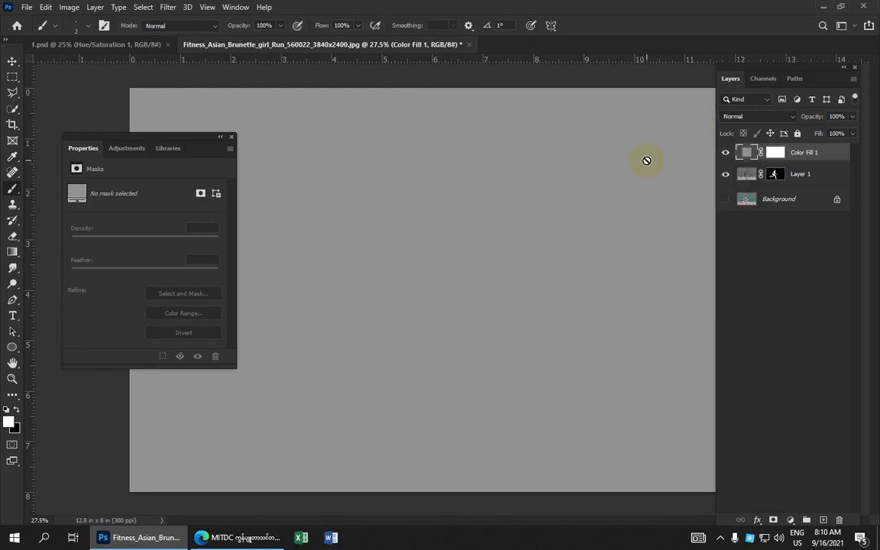
{"action": "scroll", "coordinate": [474, 222], "scroll_direction": "down", "scroll_amount": 1}
{"action": "key", "text": "ctrl+plus"}
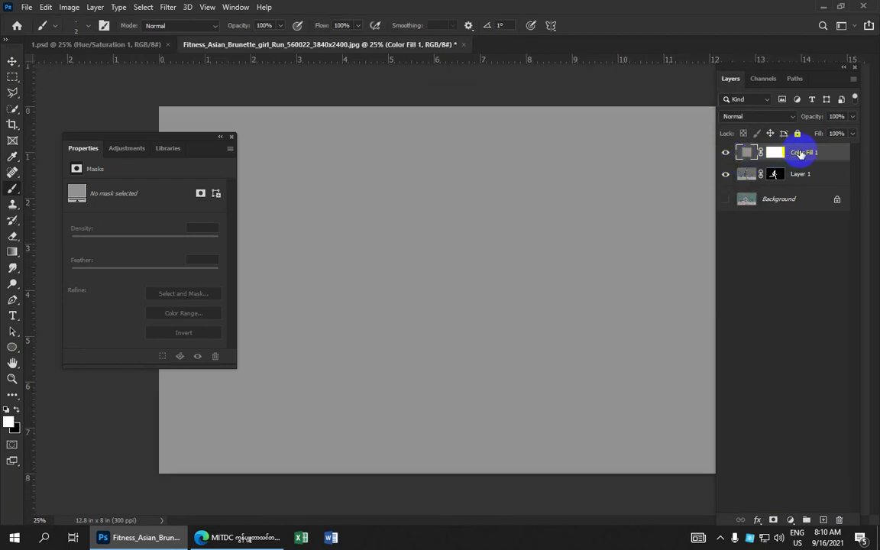
{"action": "left_click_drag", "start_coordinate": [800, 153], "coordinate": [809, 181]}
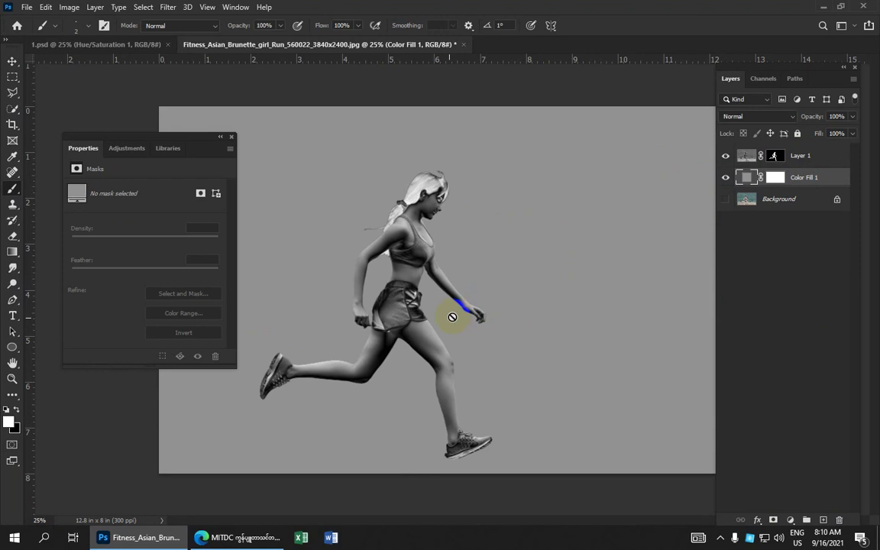
{"action": "key", "text": "ctrl+0"}
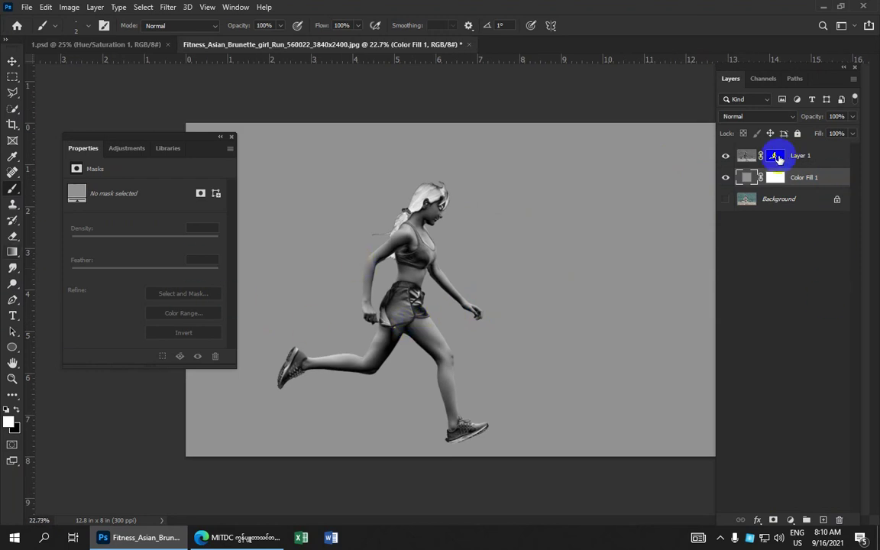
{"action": "left_click", "coordinate": [806, 157]}
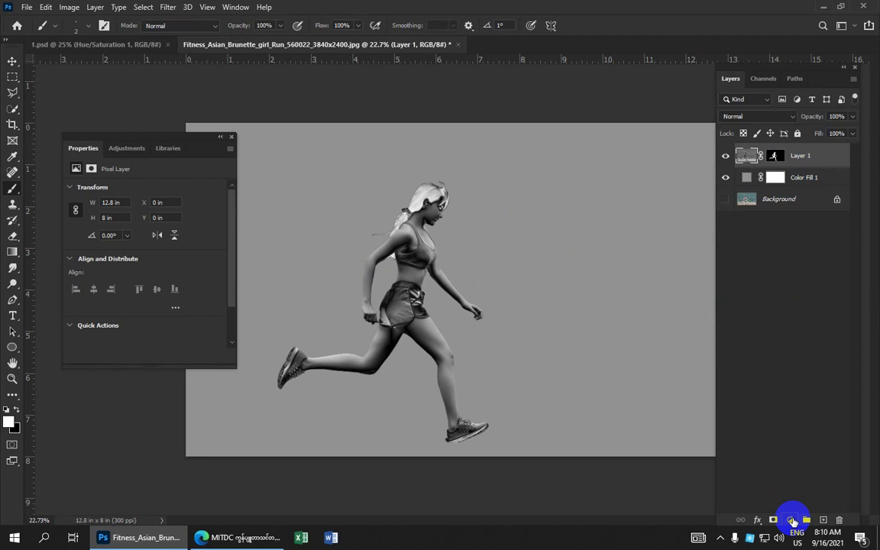
Add a Hue/Saturation adjustment layer and clip it to Layer 1.
{"action": "left_click", "coordinate": [793, 520]}
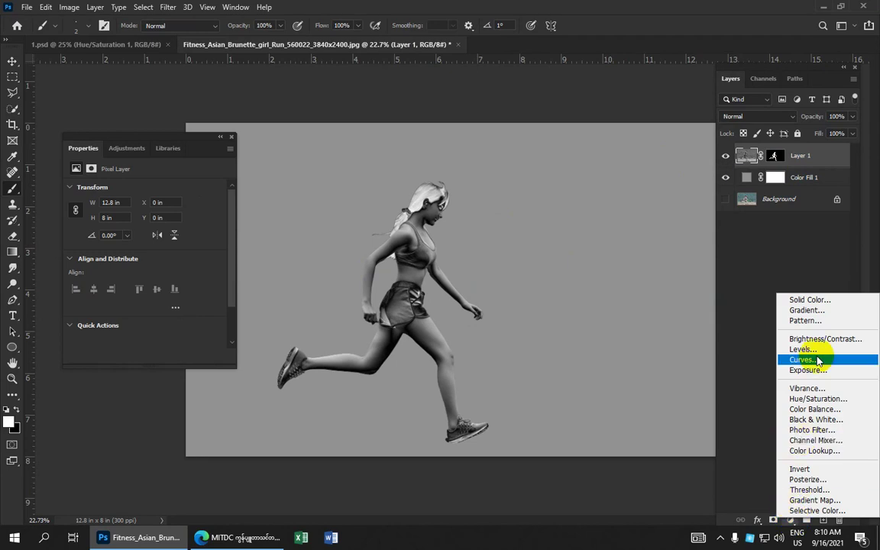
{"action": "left_click", "coordinate": [821, 399]}
{"action": "left_click", "coordinate": [143, 357]}
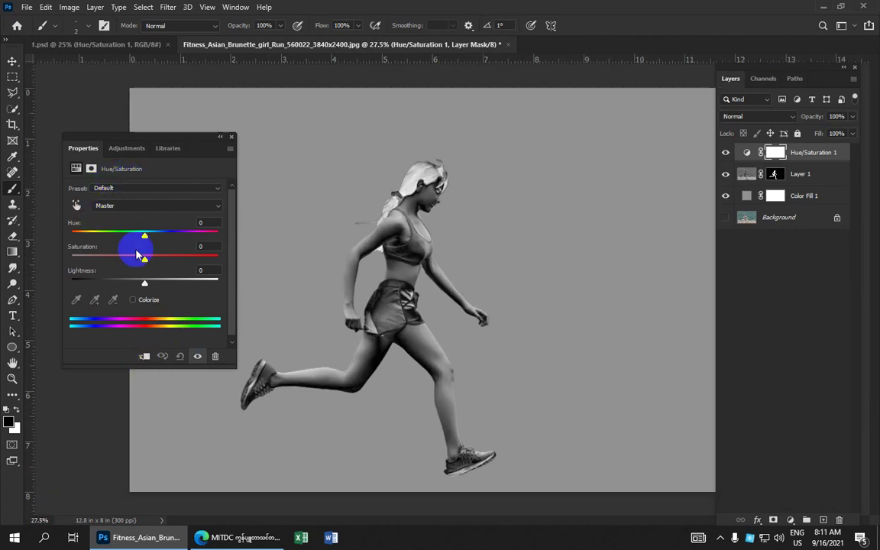
{"action": "left_click", "coordinate": [143, 357]}
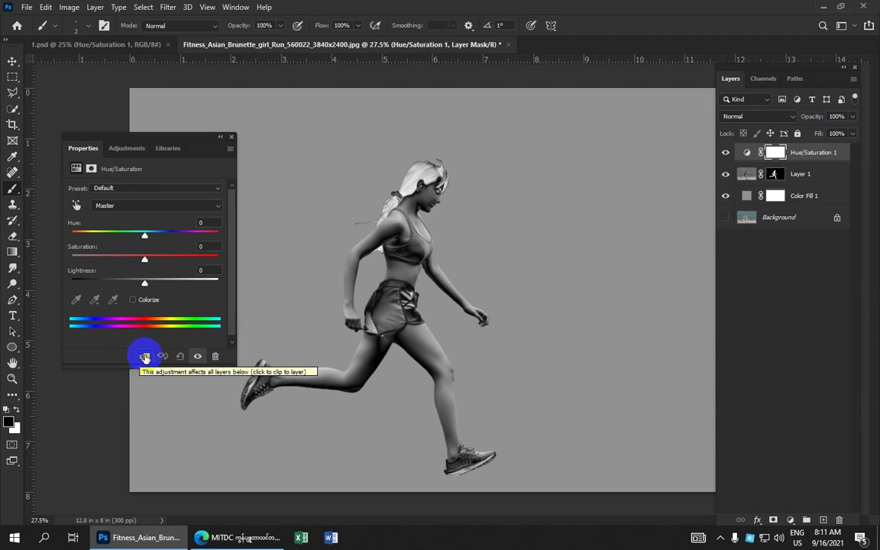
{"action": "left_click", "coordinate": [144, 356]}
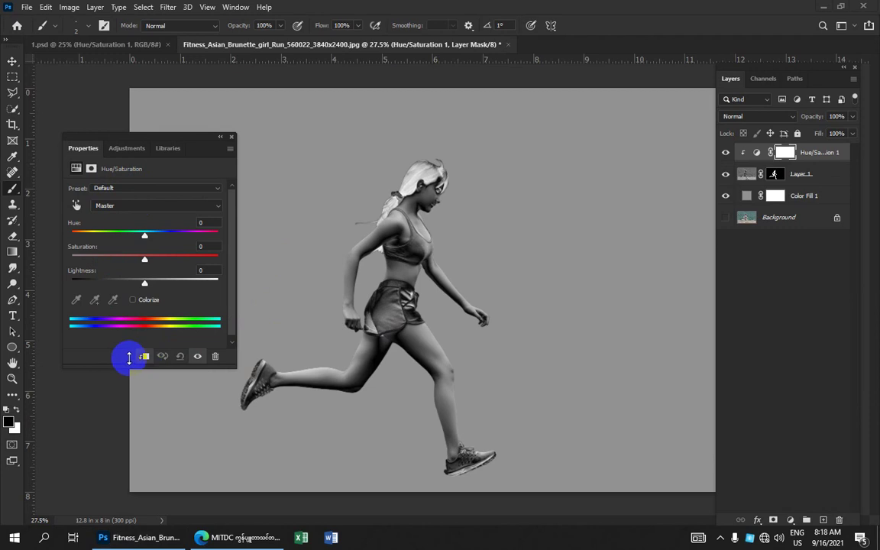
{"action": "left_click", "coordinate": [144, 357]}
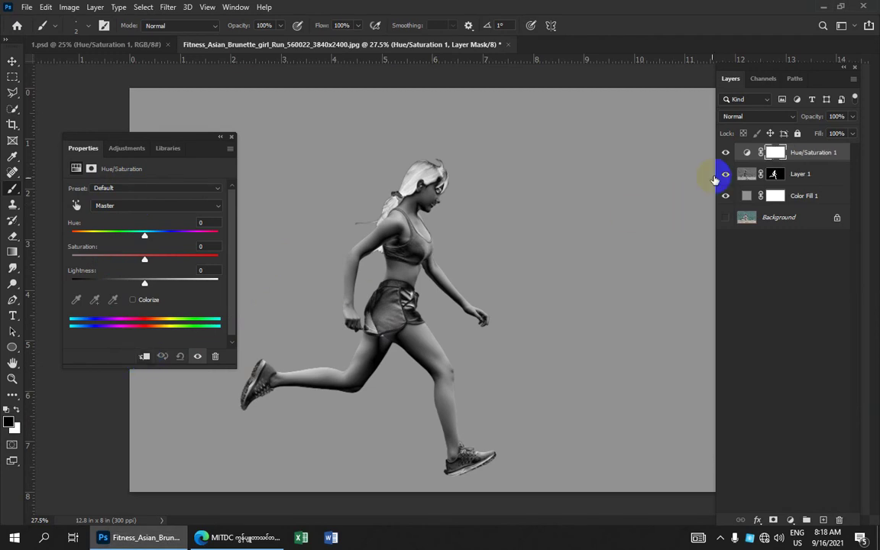
{"action": "left_click", "coordinate": [751, 154]}
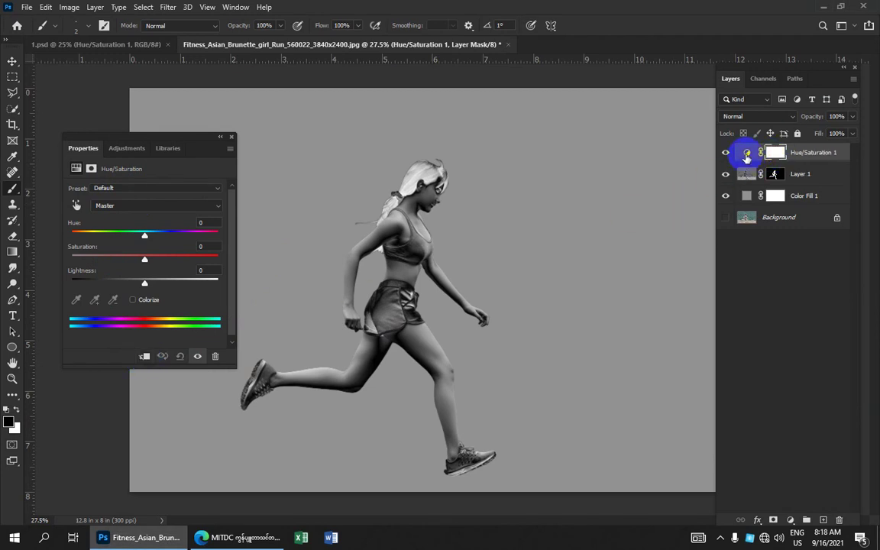
{"action": "left_click", "coordinate": [144, 358]}
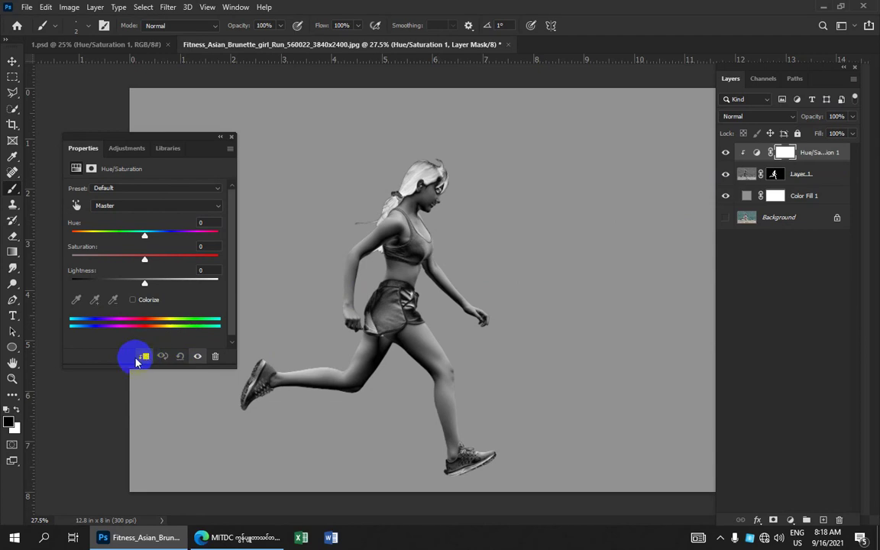
Enable Colorize and set Hue 36, Saturation 100, Lightness 0 for an orange-gold runner.
{"action": "left_click", "coordinate": [133, 301]}
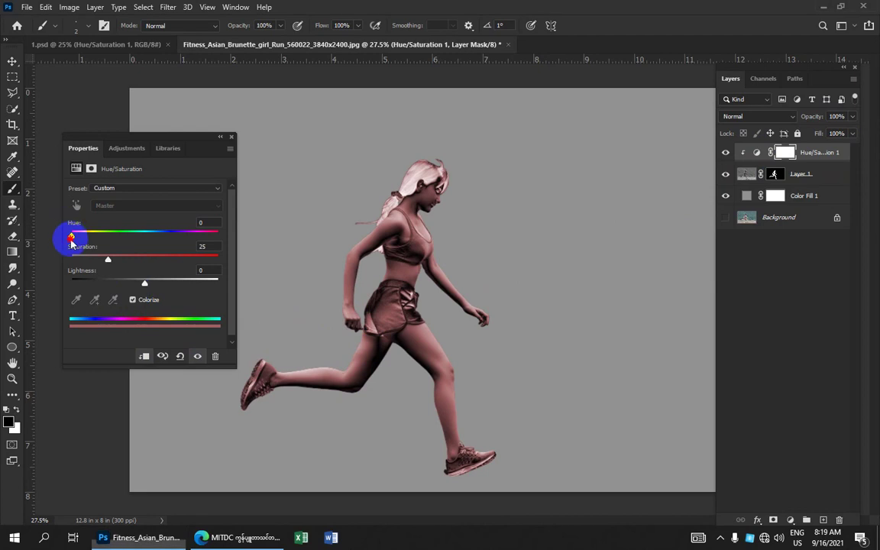
{"action": "left_click_drag", "start_coordinate": [71, 237], "coordinate": [85, 239]}
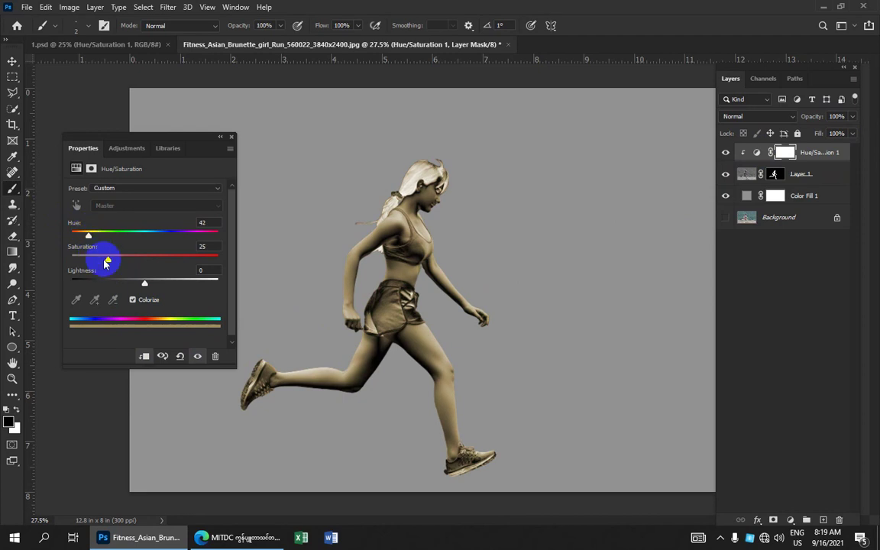
{"action": "left_click_drag", "start_coordinate": [109, 264], "coordinate": [232, 266]}
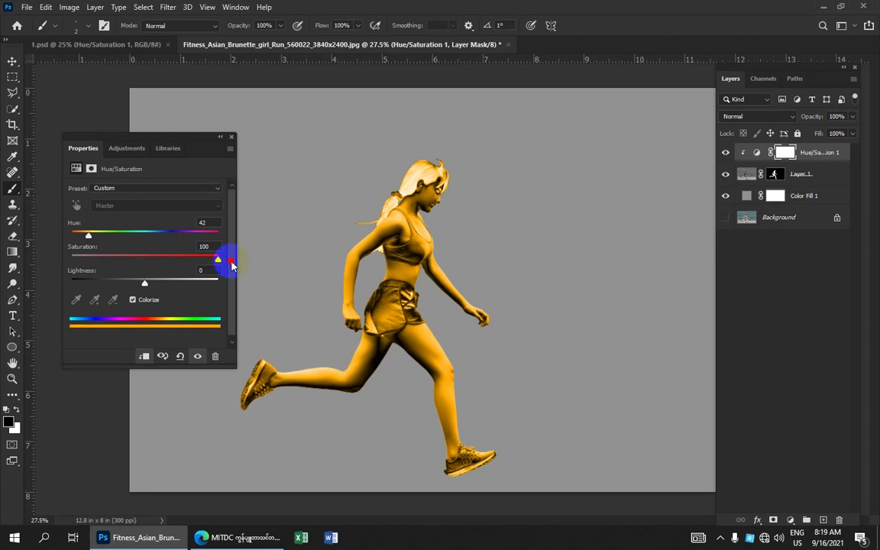
{"action": "mouse_move", "coordinate": [89, 236]}
{"action": "left_mouse_down"}
{"action": "mouse_move", "coordinate": [207, 240]}
{"action": "mouse_move", "coordinate": [89, 238]}
{"action": "left_mouse_up"}
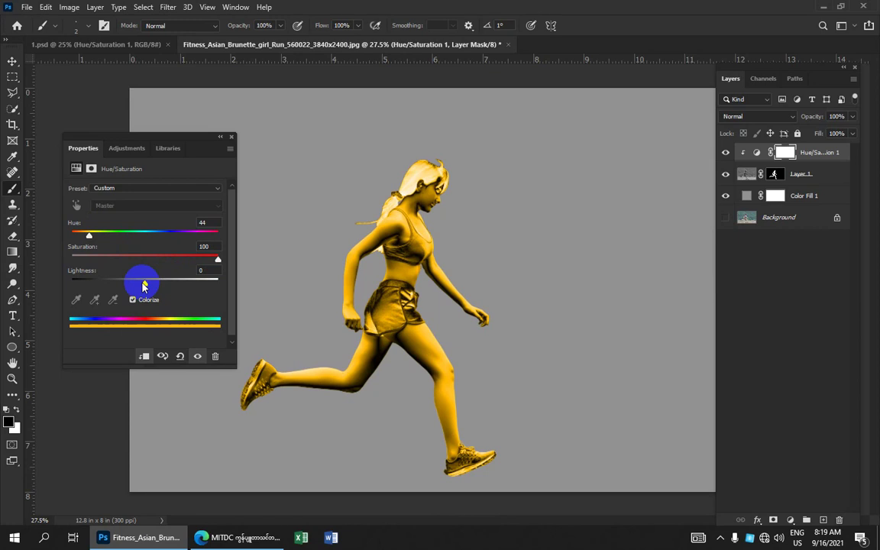
{"action": "left_click_drag", "start_coordinate": [147, 287], "coordinate": [149, 286]}
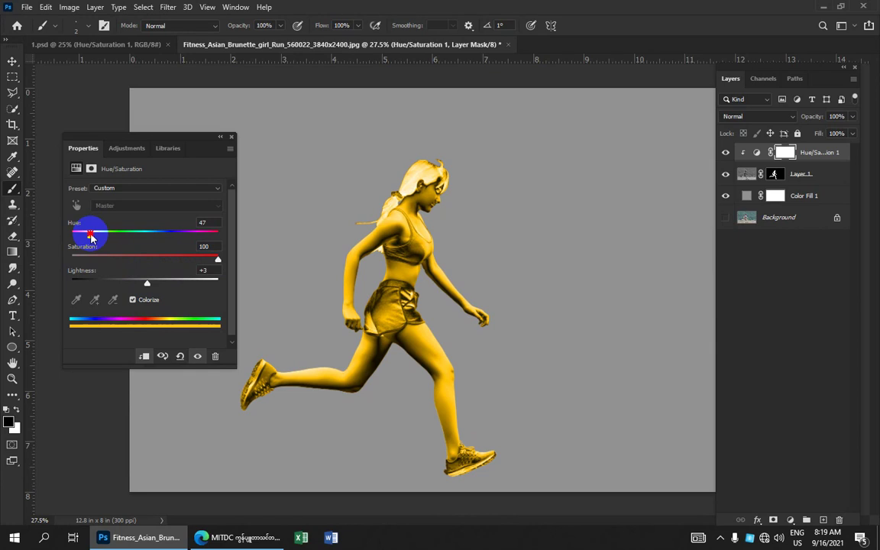
{"action": "left_click_drag", "start_coordinate": [91, 236], "coordinate": [88, 236]}
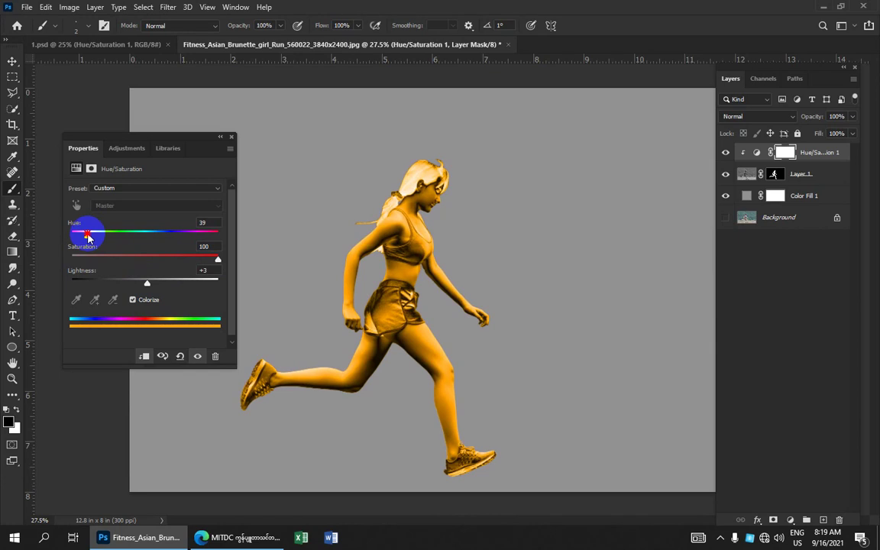
{"action": "left_click", "coordinate": [202, 269]}
{"action": "type", "text": "0"}
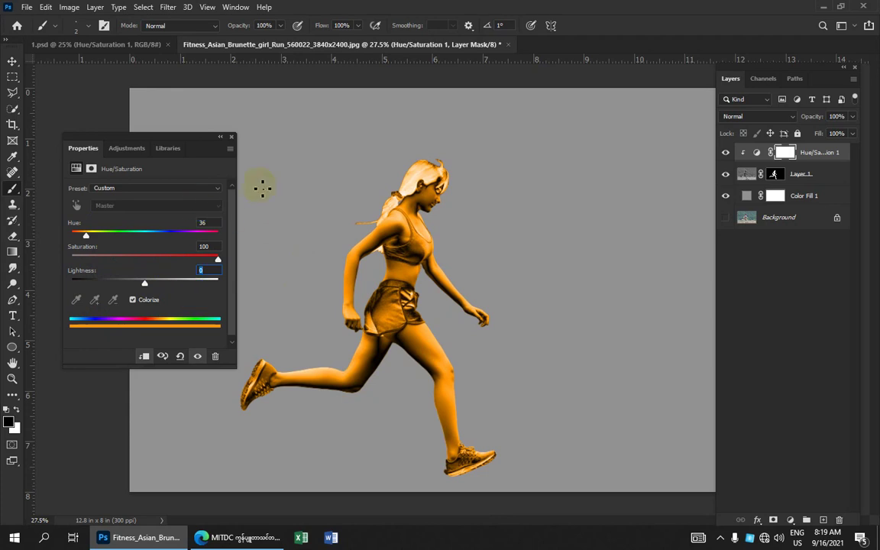
Compare the runner document against the finished 1.psd.
{"action": "left_click", "coordinate": [109, 46]}
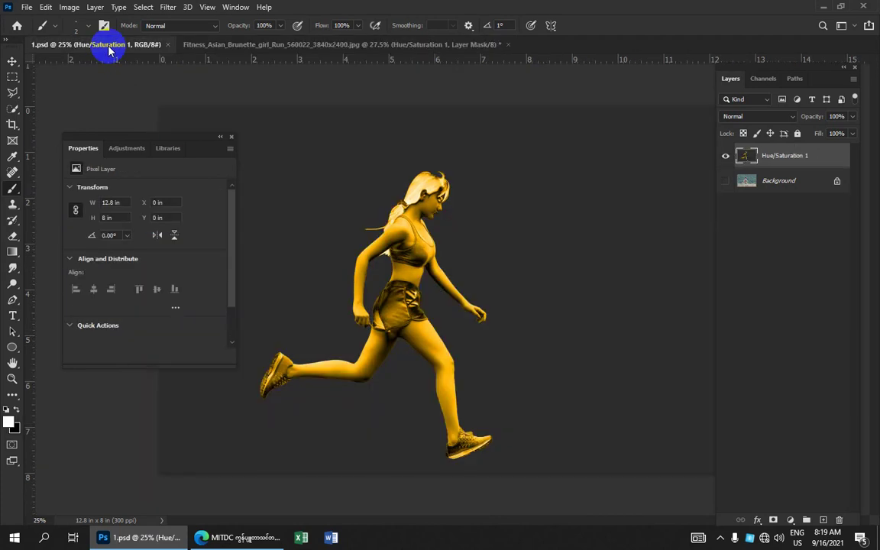
{"action": "left_click", "coordinate": [347, 44]}
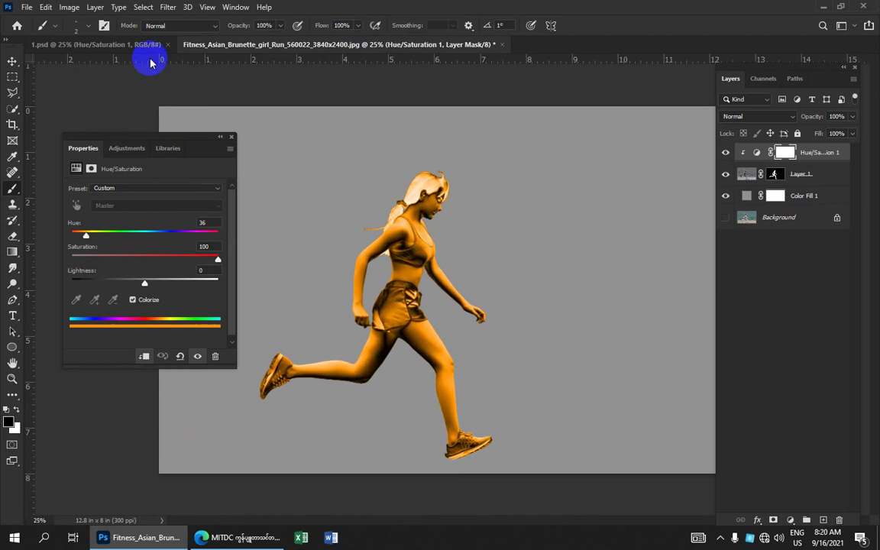
{"action": "left_click", "coordinate": [129, 45]}
{"action": "left_click", "coordinate": [305, 45]}
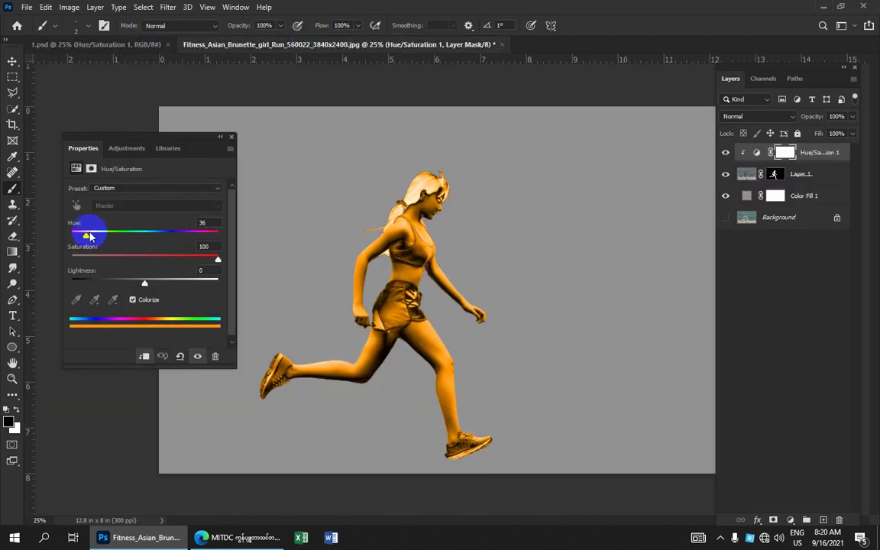
Raise the Hue/Saturation hue to 41 for a yellower gold, checking against 1.psd.
{"action": "left_click_drag", "start_coordinate": [89, 236], "coordinate": [88, 239]}
{"action": "left_click_drag", "start_coordinate": [86, 238], "coordinate": [89, 238]}
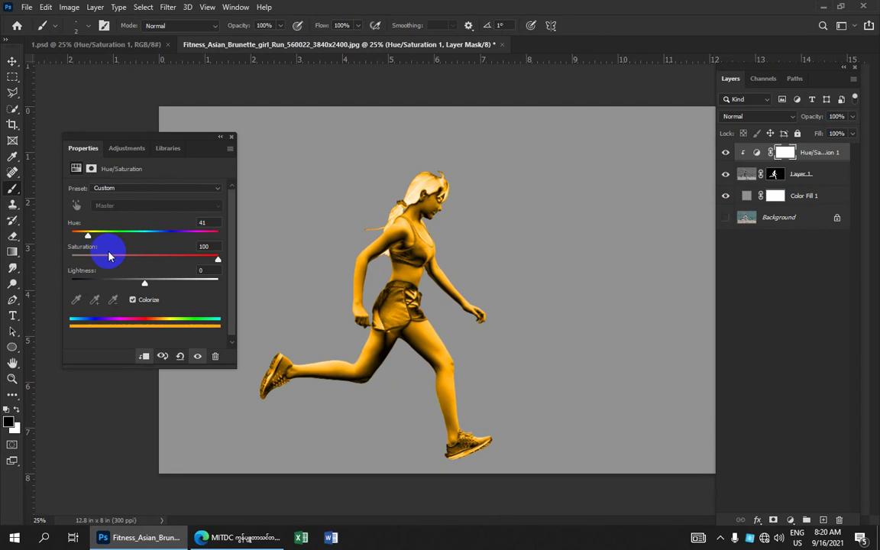
{"action": "left_click", "coordinate": [128, 46]}
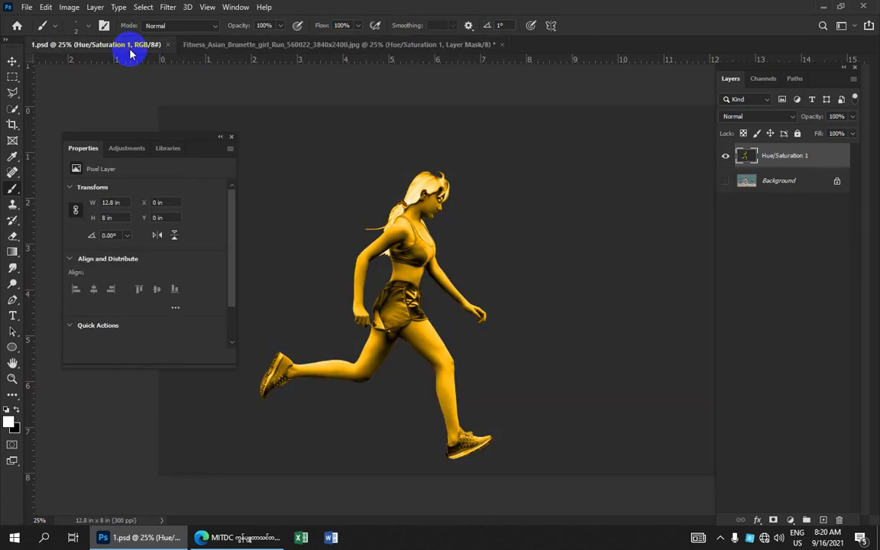
{"action": "left_click", "coordinate": [261, 46]}
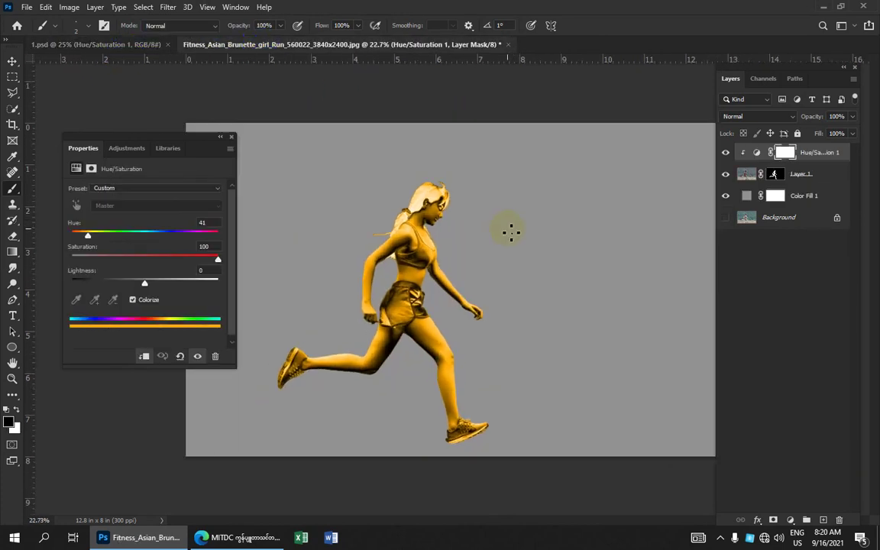
{"action": "scroll", "coordinate": [511, 231], "scroll_direction": "down", "scroll_amount": 1}
Darken the Color Fill 1 backdrop from #929292 to #656565 grey.
{"action": "left_click", "coordinate": [749, 198]}
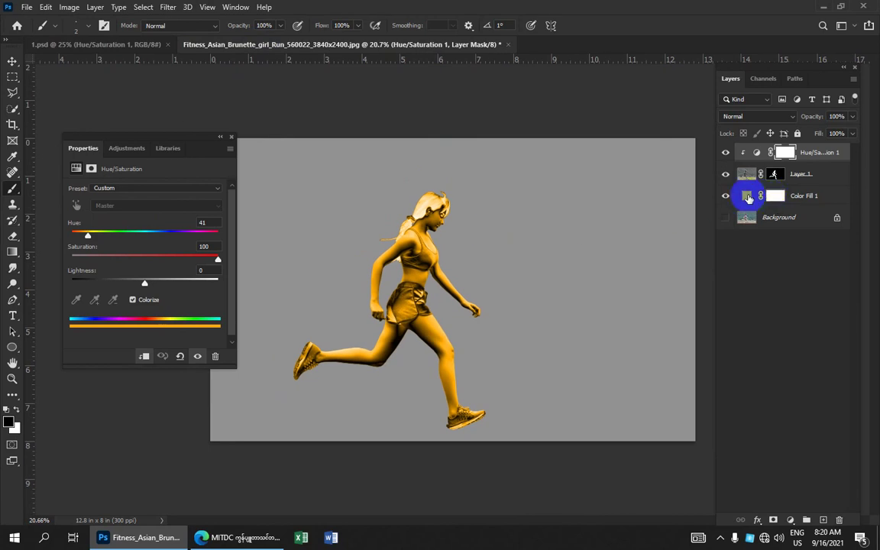
{"action": "scroll", "coordinate": [413, 295], "scroll_direction": "up", "scroll_amount": 1}
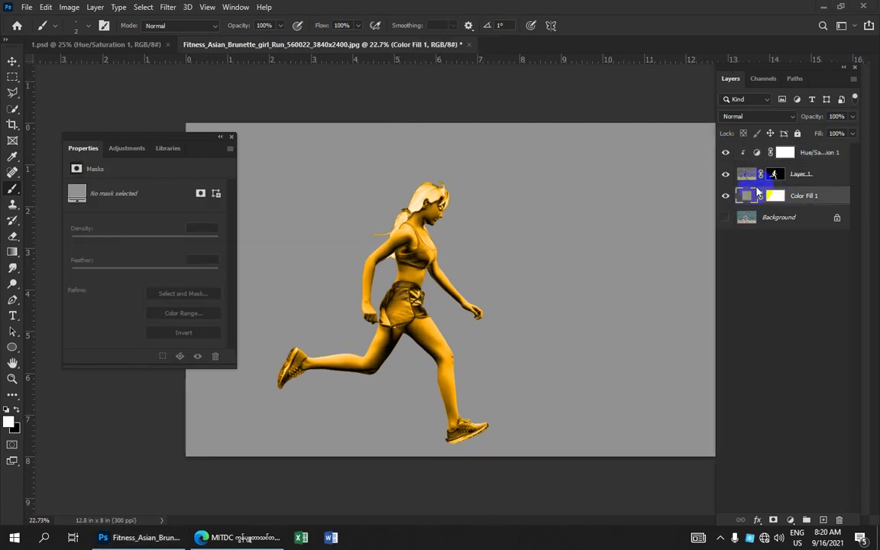
{"action": "left_click", "coordinate": [753, 196]}
{"action": "left_click", "coordinate": [760, 197]}
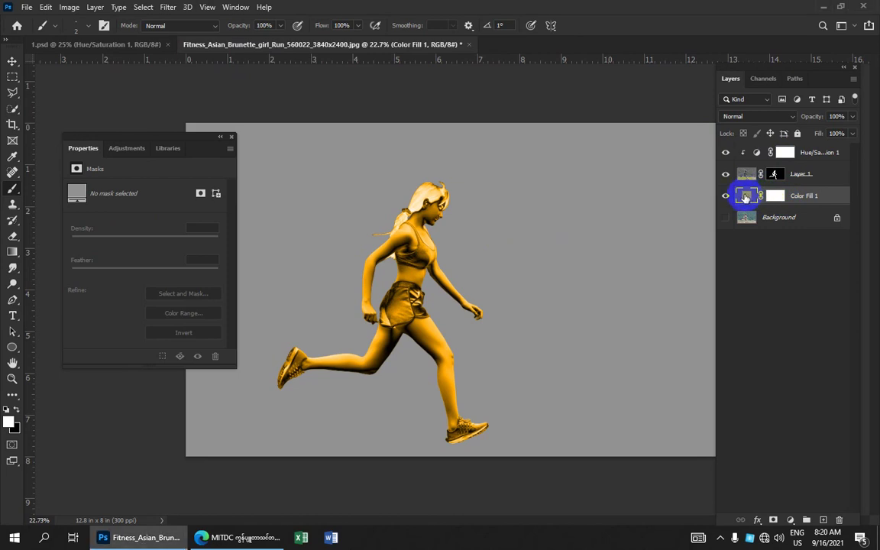
{"action": "double_click", "coordinate": [747, 197]}
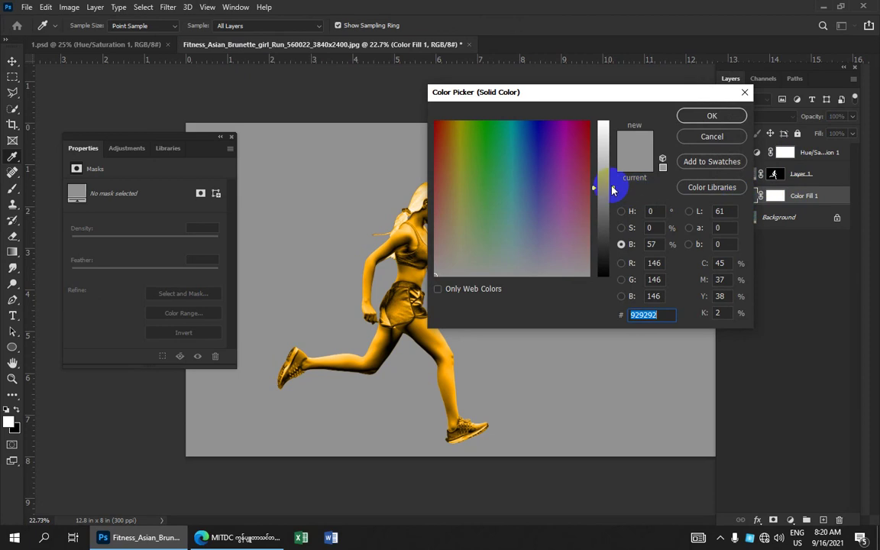
{"action": "left_click_drag", "start_coordinate": [608, 187], "coordinate": [612, 219]}
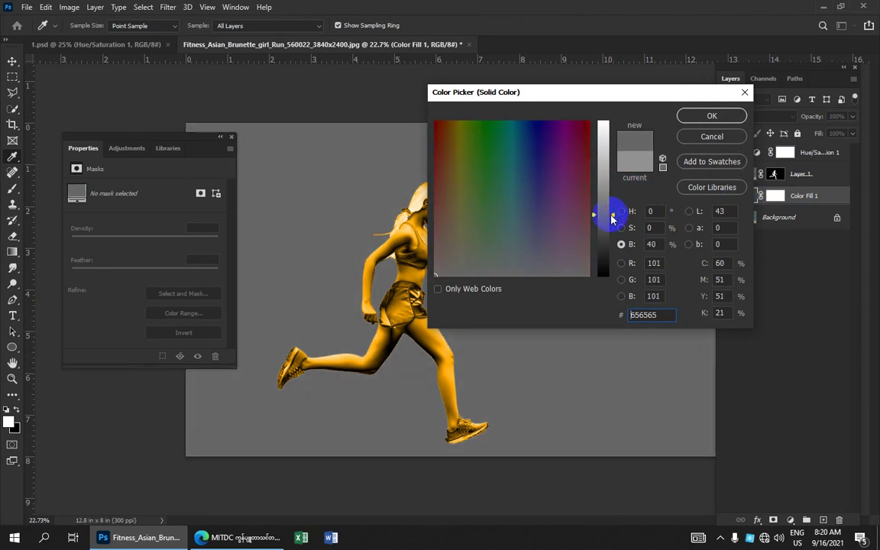
{"action": "left_click", "coordinate": [713, 116]}
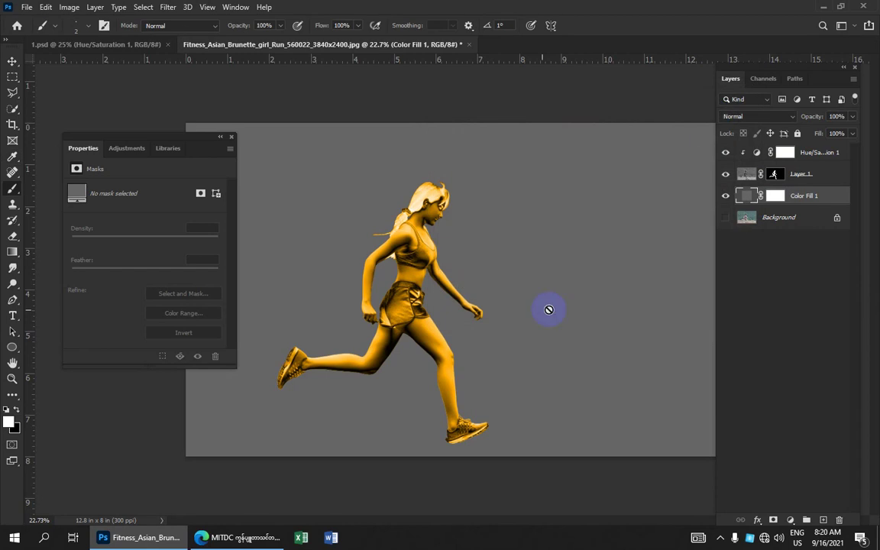
{"action": "scroll", "coordinate": [481, 291], "scroll_direction": "up", "scroll_amount": 2}
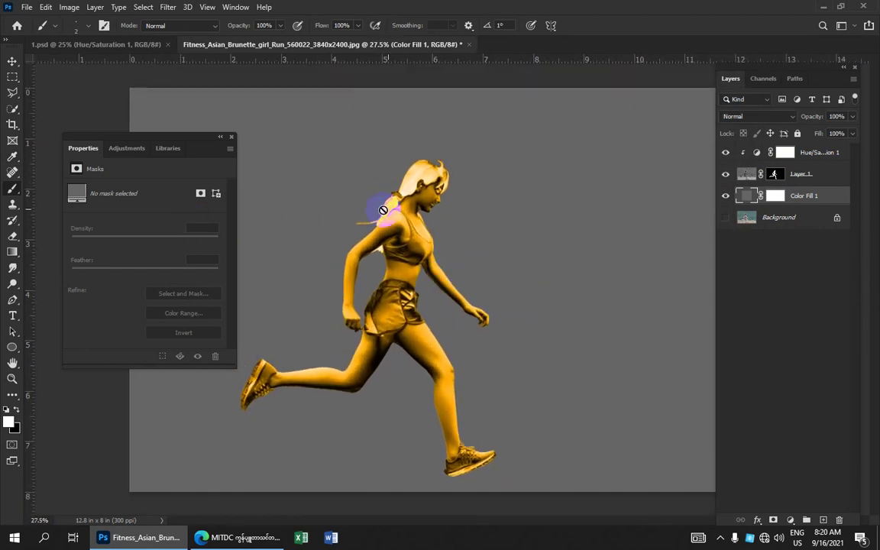
{"action": "scroll", "coordinate": [476, 187], "scroll_direction": "down", "scroll_amount": 1}
{"action": "scroll", "coordinate": [476, 187], "scroll_direction": "up", "scroll_amount": 1}
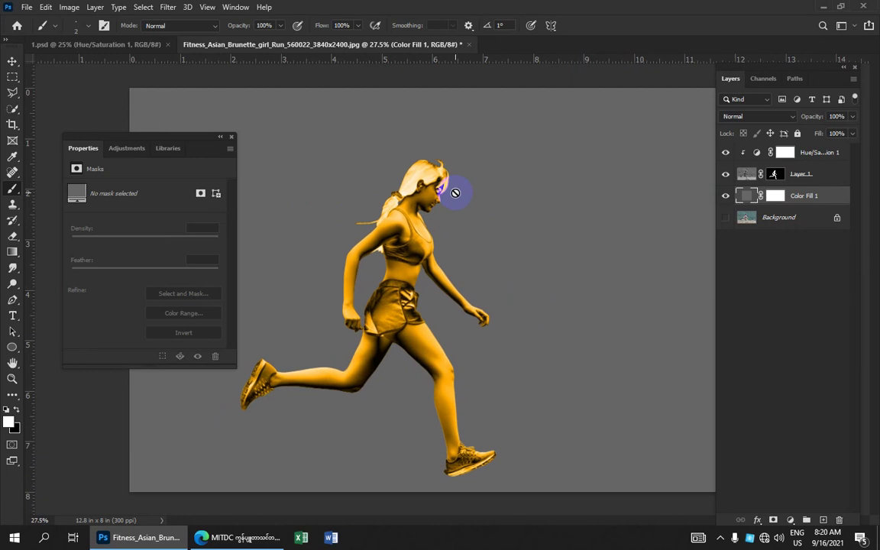